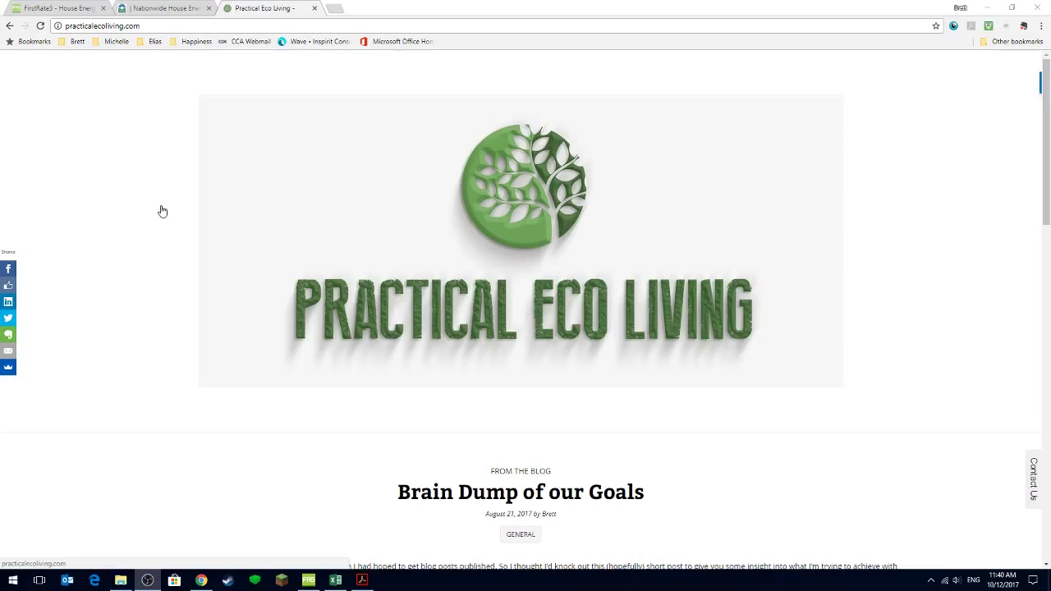
Step: View the NatHERS Accredited Software web page and the FirstRate5 website's home page
left_click(168, 10)
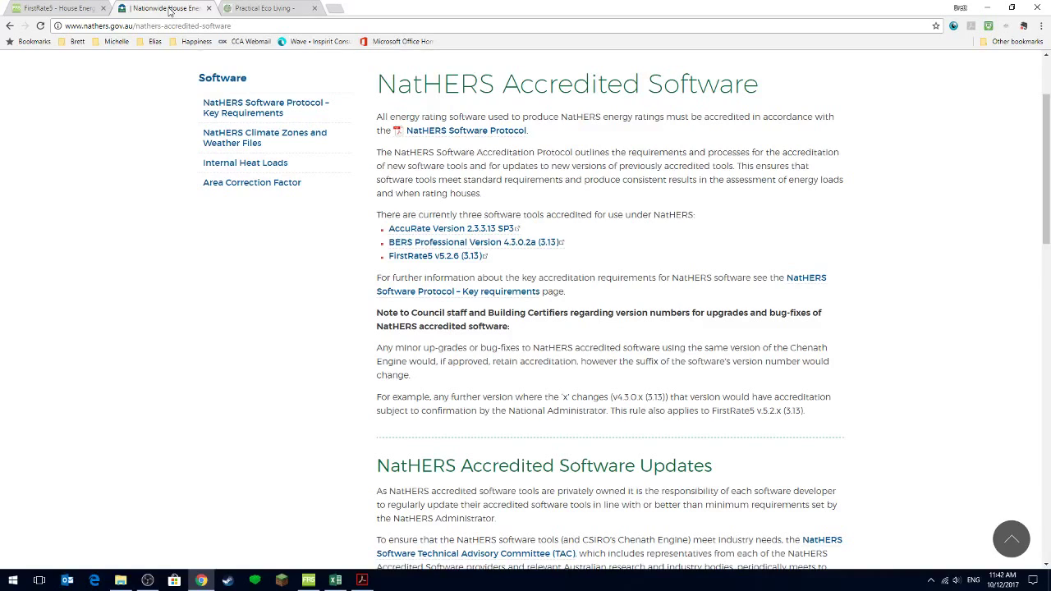
left_click(62, 10)
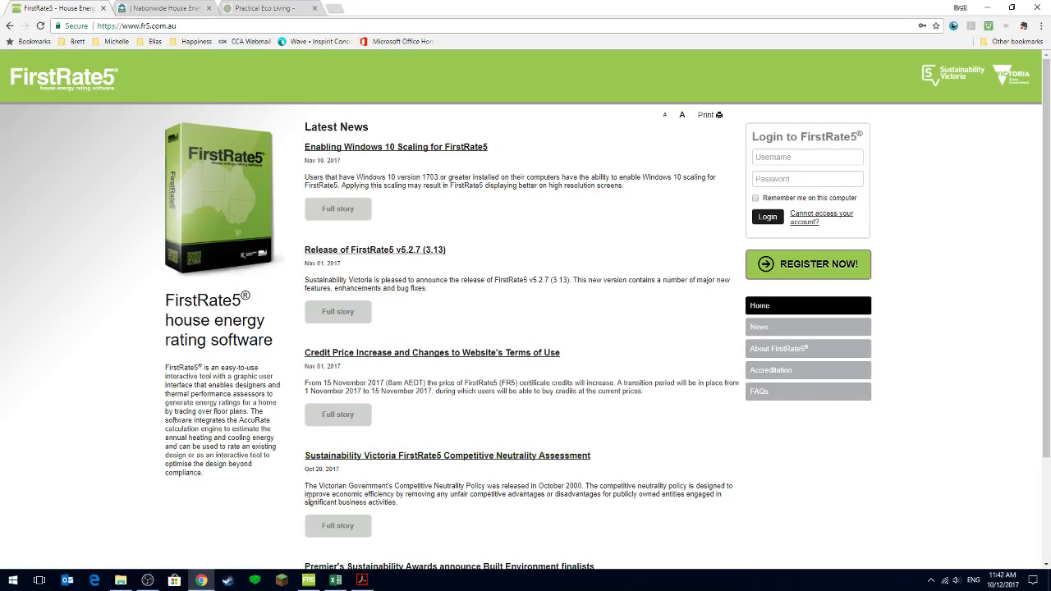
Step: Switch to FirstRate and examine the Garage level's plan, followed by the room zones on the House level
mouse_move(310, 585)
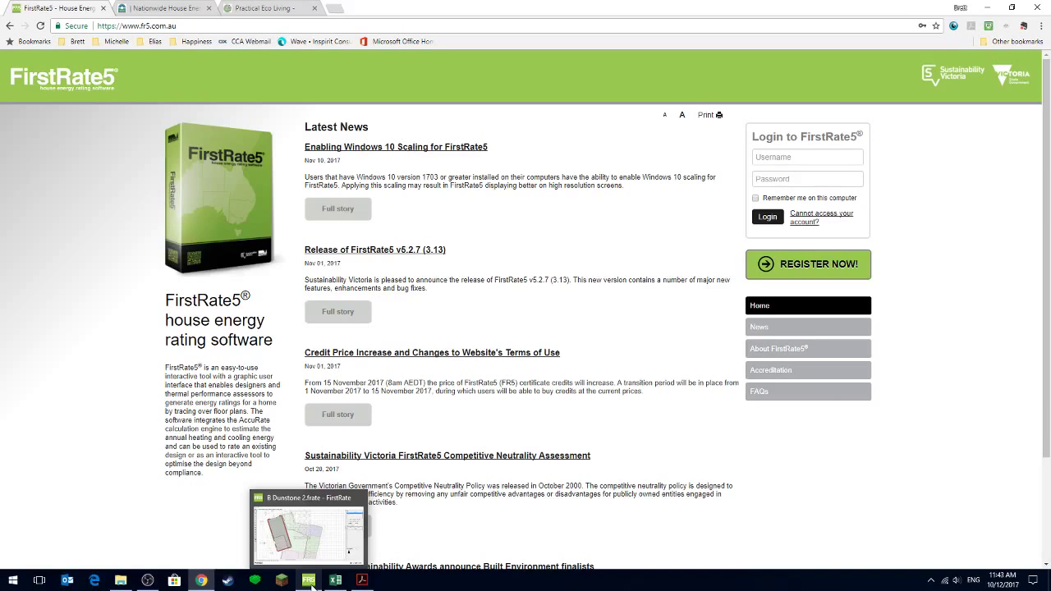
left_click(308, 581)
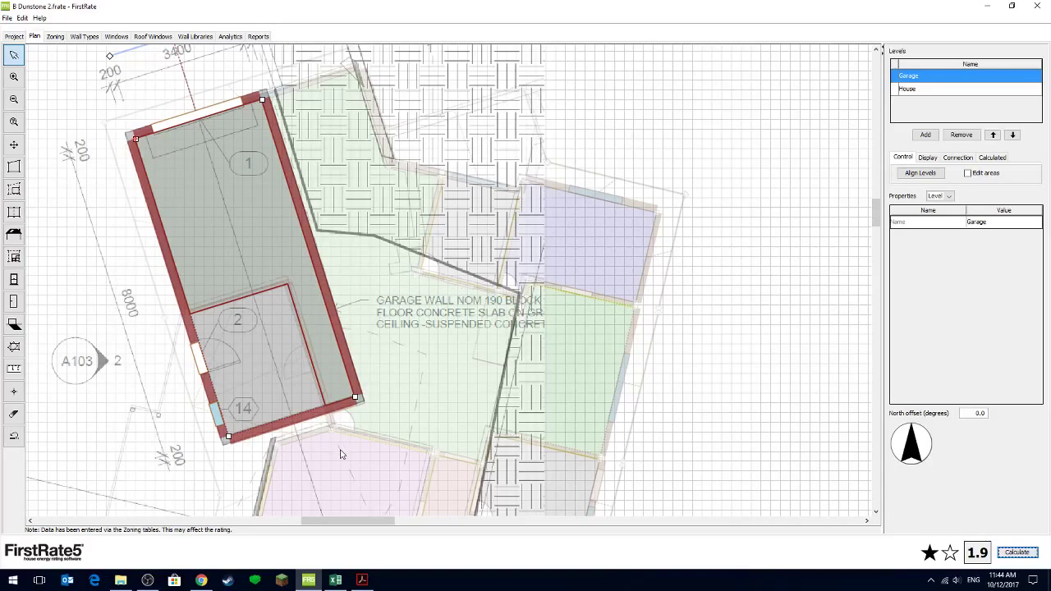
mouse_move(361, 580)
left_click(911, 88)
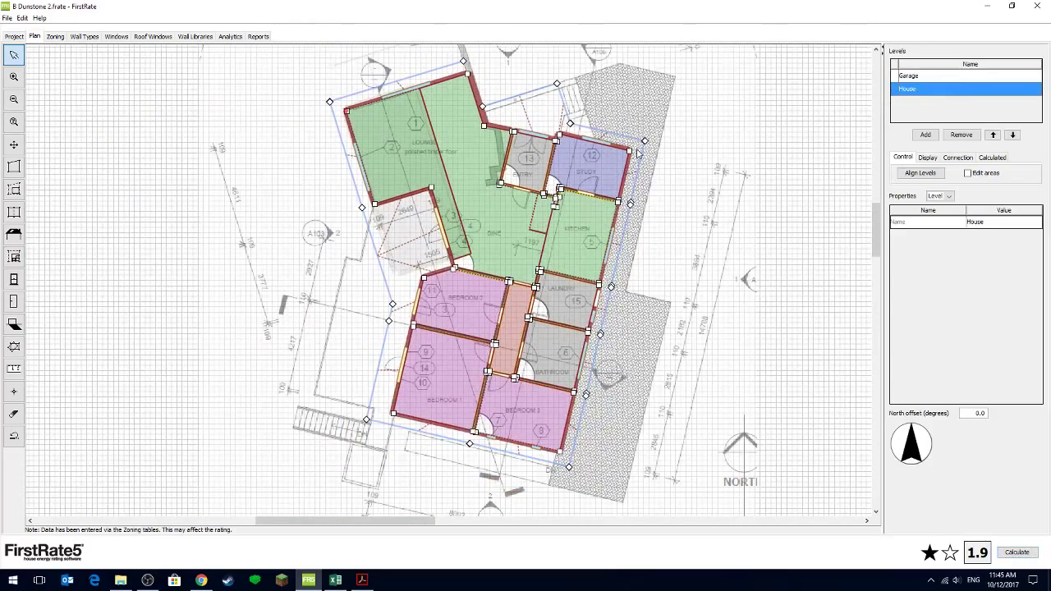
scroll(639, 153, "up", 1)
scroll(390, 208, "down", 1)
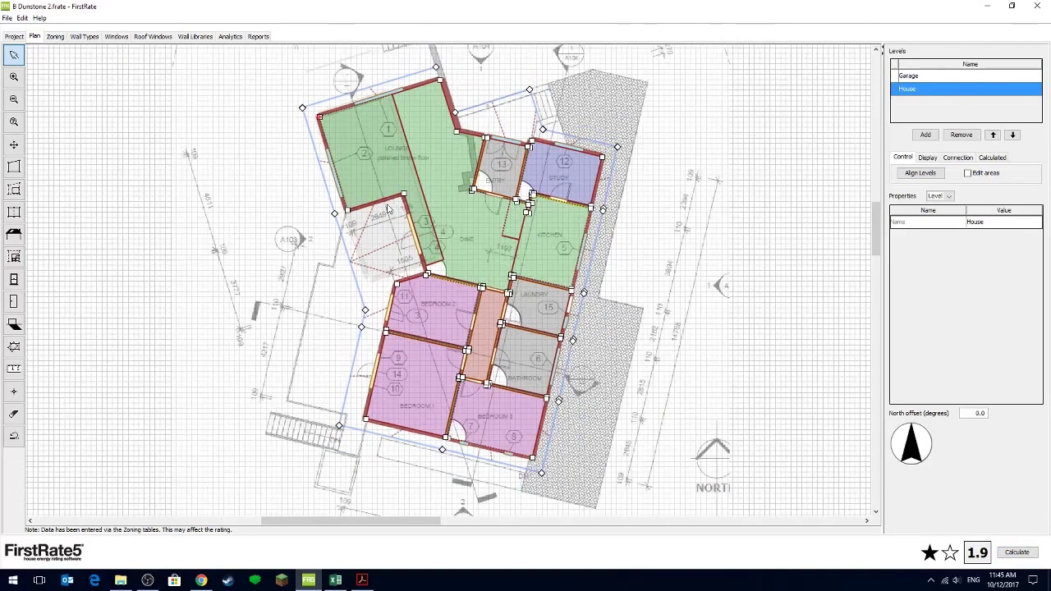
scroll(397, 271, "down", 1)
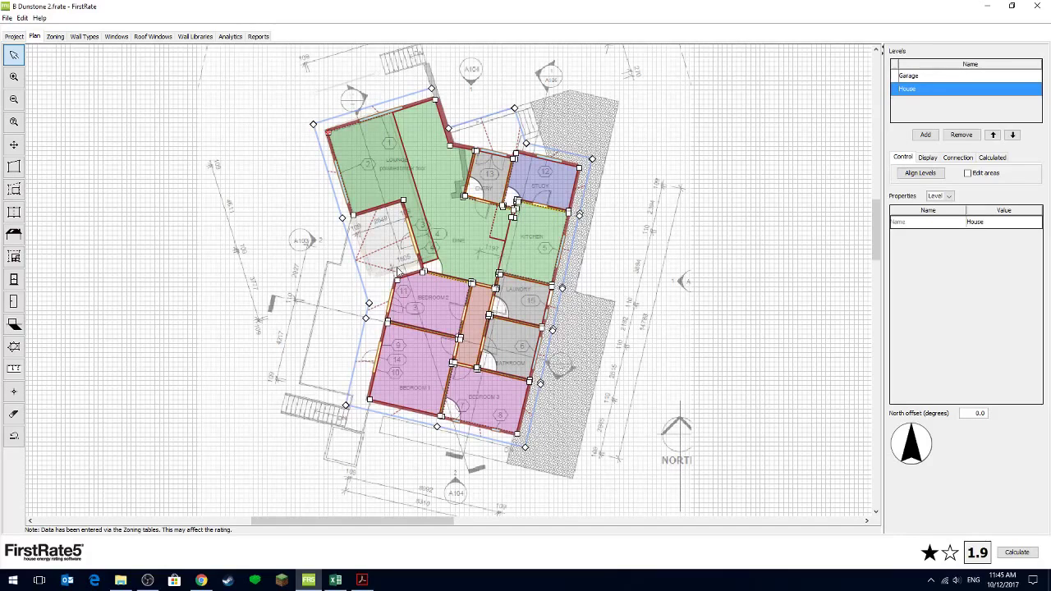
scroll(447, 415, "down", 2)
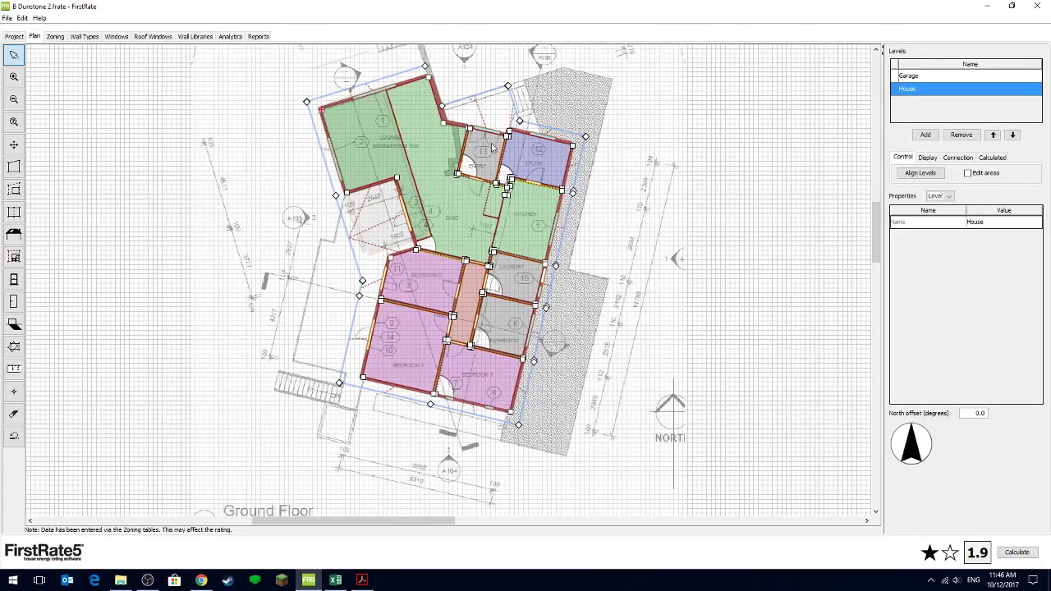
scroll(509, 79, "up", 2)
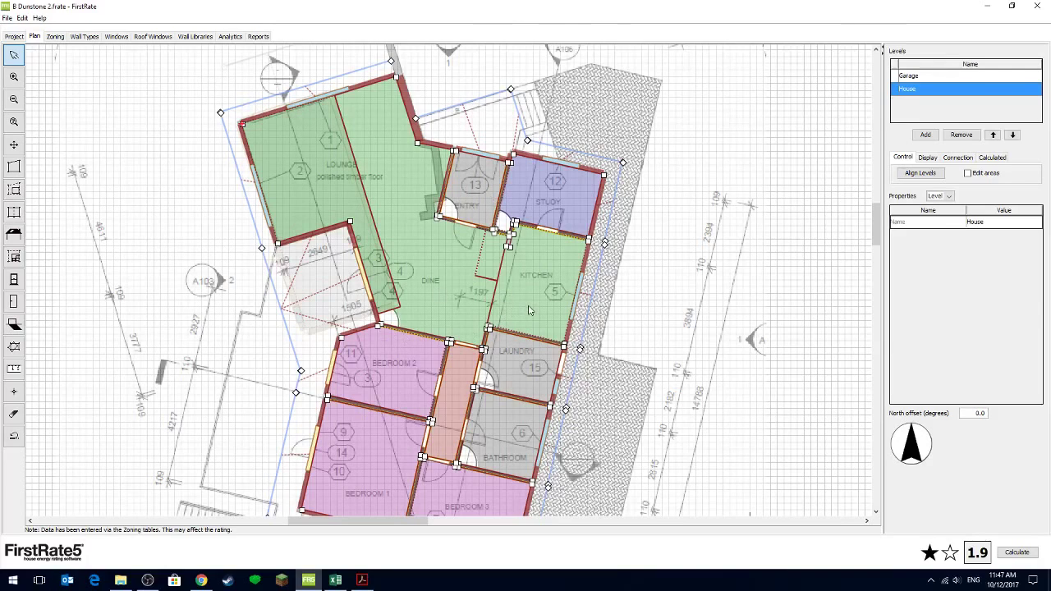
scroll(427, 127, "down", 2)
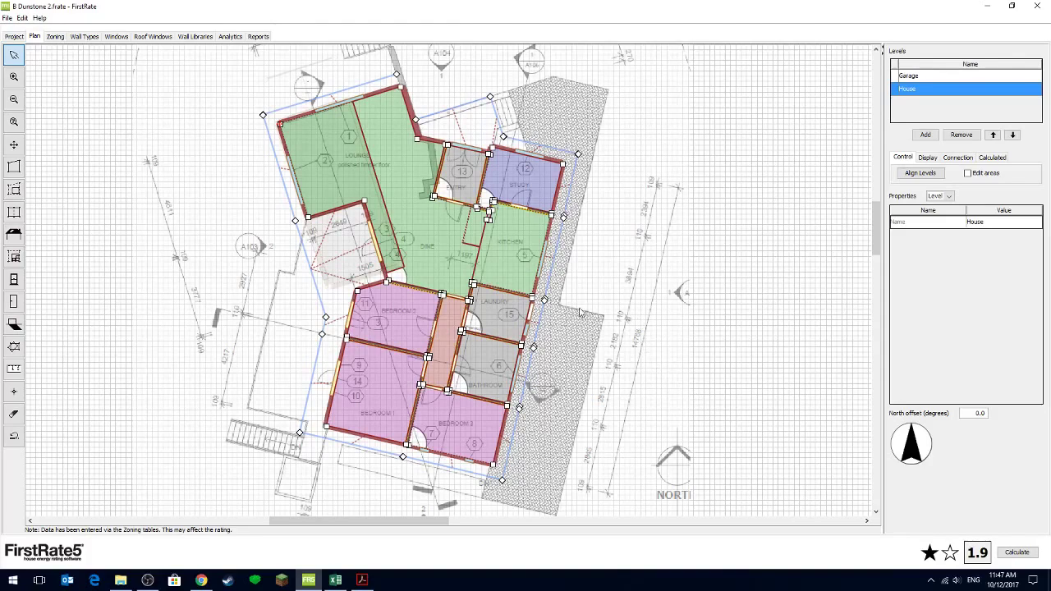
Step: Compare the Garage level's plan with the House level's plan, and check the calculated star rating
left_click(15, 371)
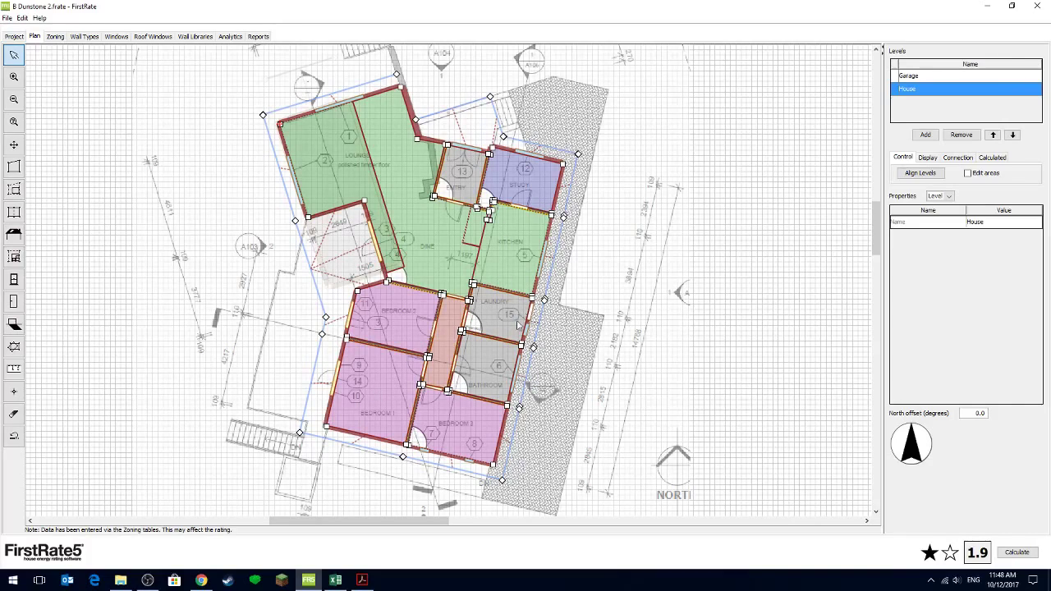
scroll(365, 140, "up", 1)
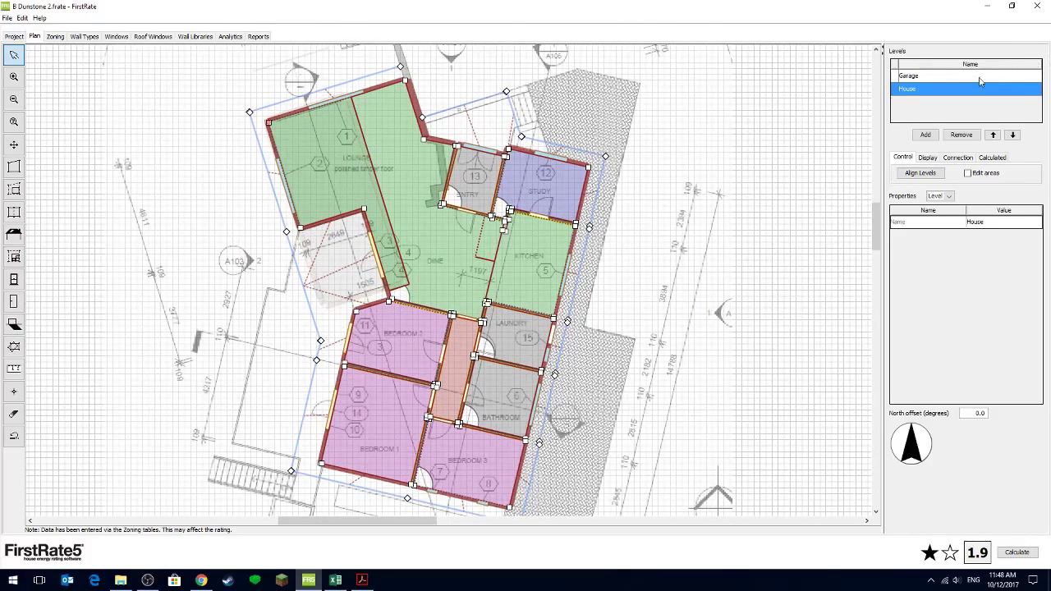
left_click(944, 77)
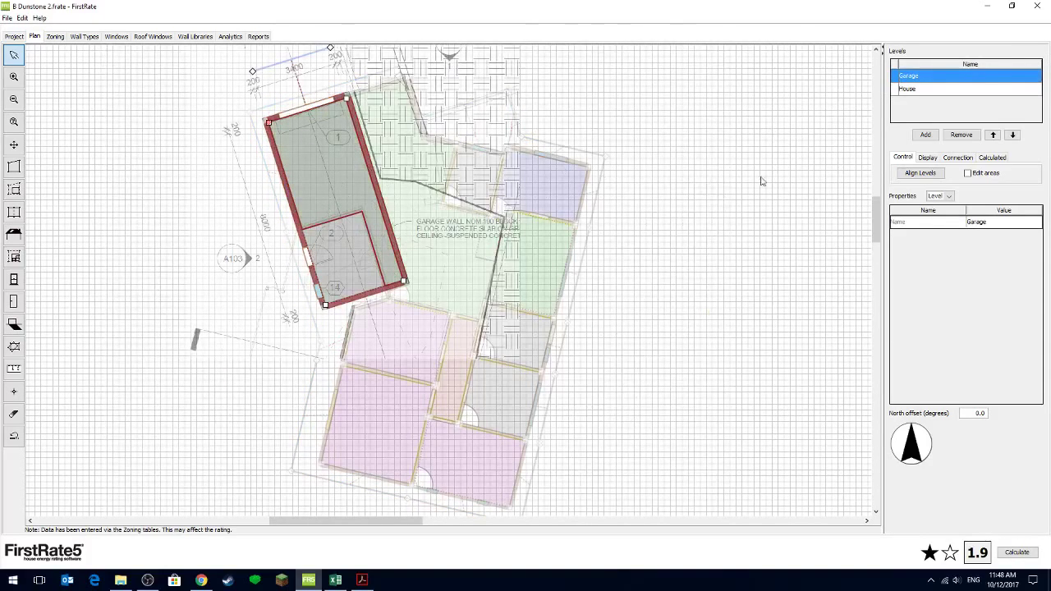
left_click(916, 90)
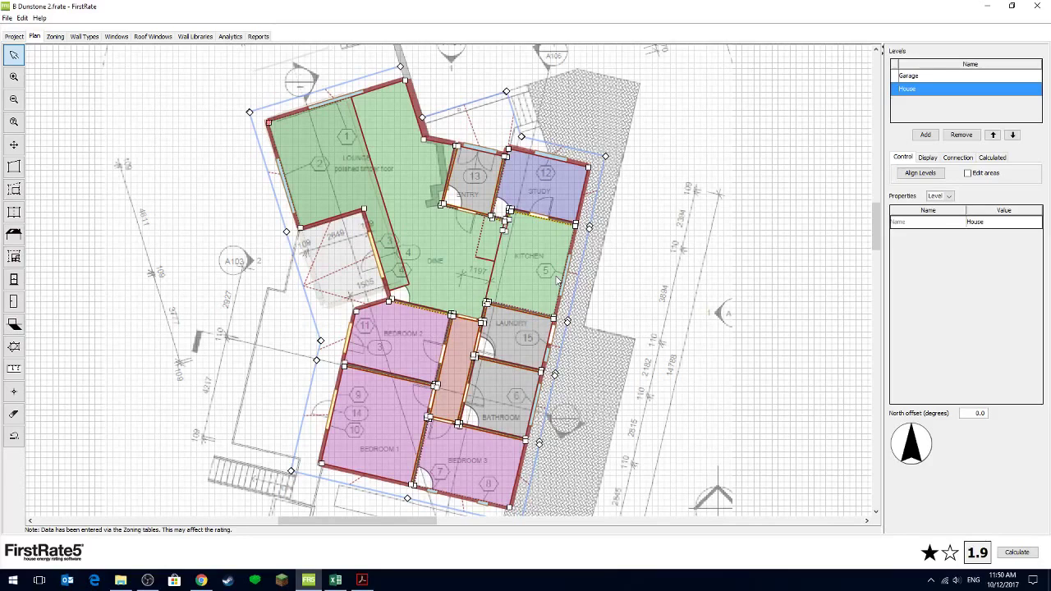
scroll(540, 216, "down", 2)
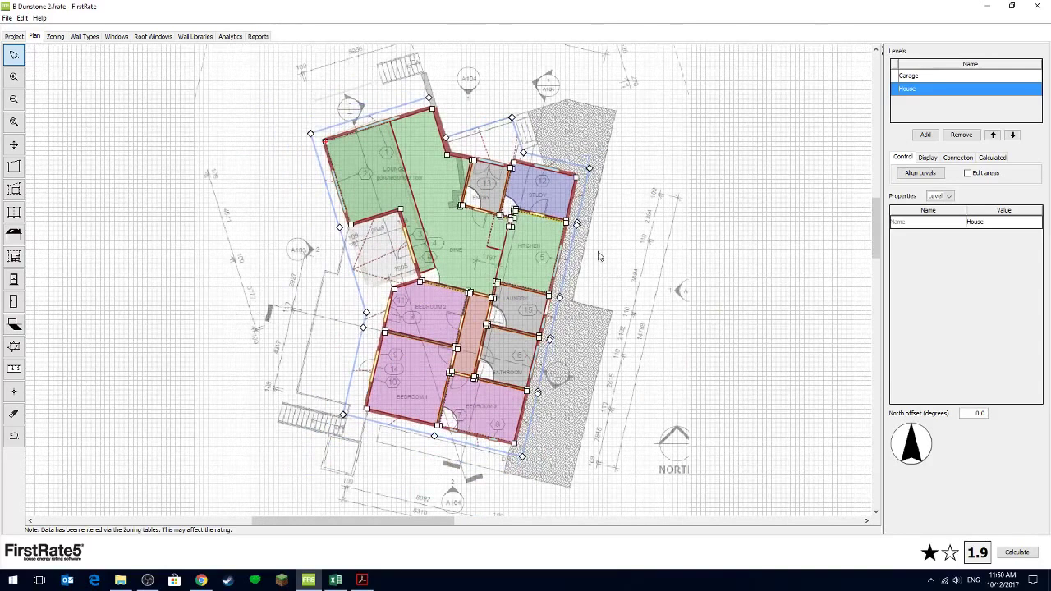
left_click(1000, 553)
scroll(386, 186, "up", 1)
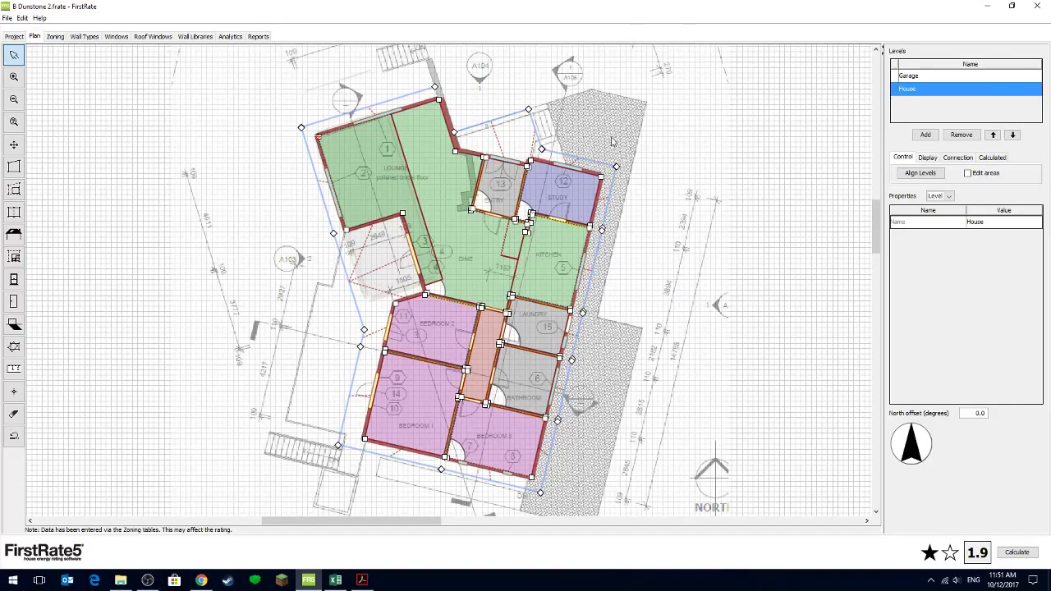
Step: Open the provisional diagnostic report and read through it down to the Zone Energy Loads table
left_click(198, 38)
left_click(228, 38)
left_click(258, 37)
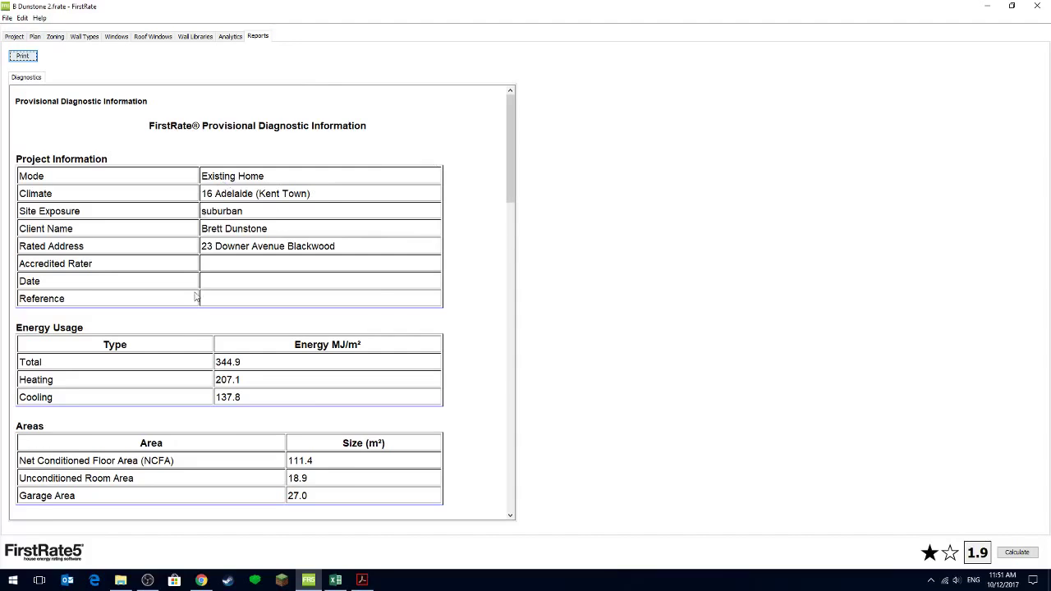
scroll(246, 304, "down", 5)
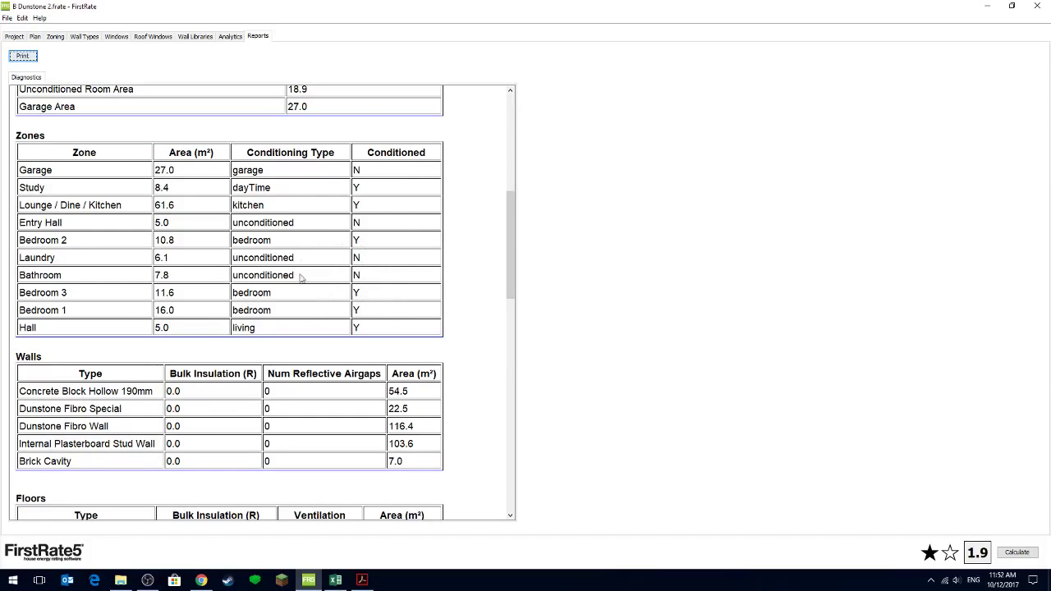
scroll(302, 286, "down", 3)
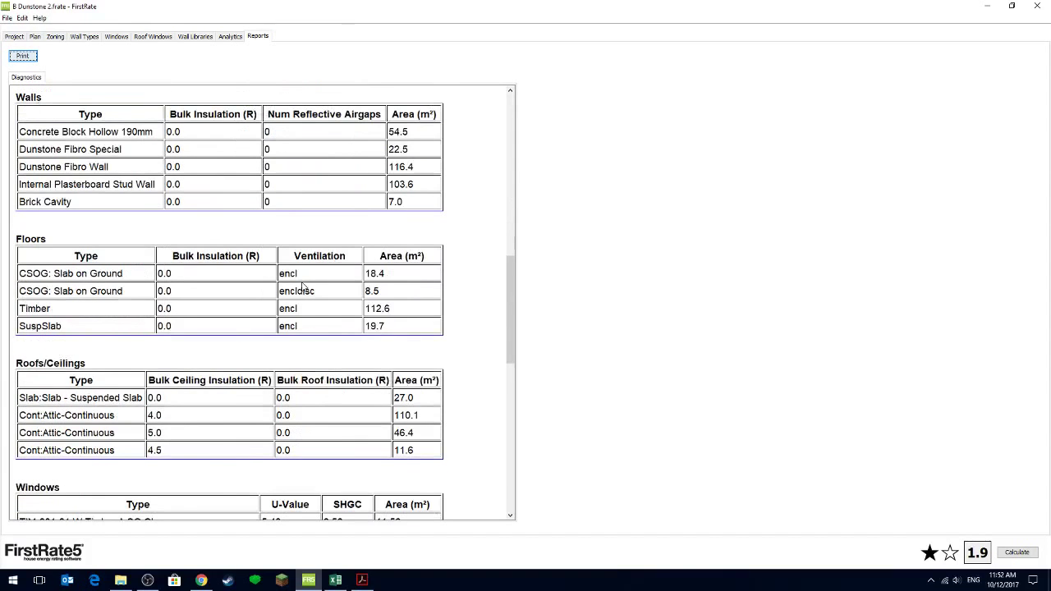
scroll(328, 324, "down", 6)
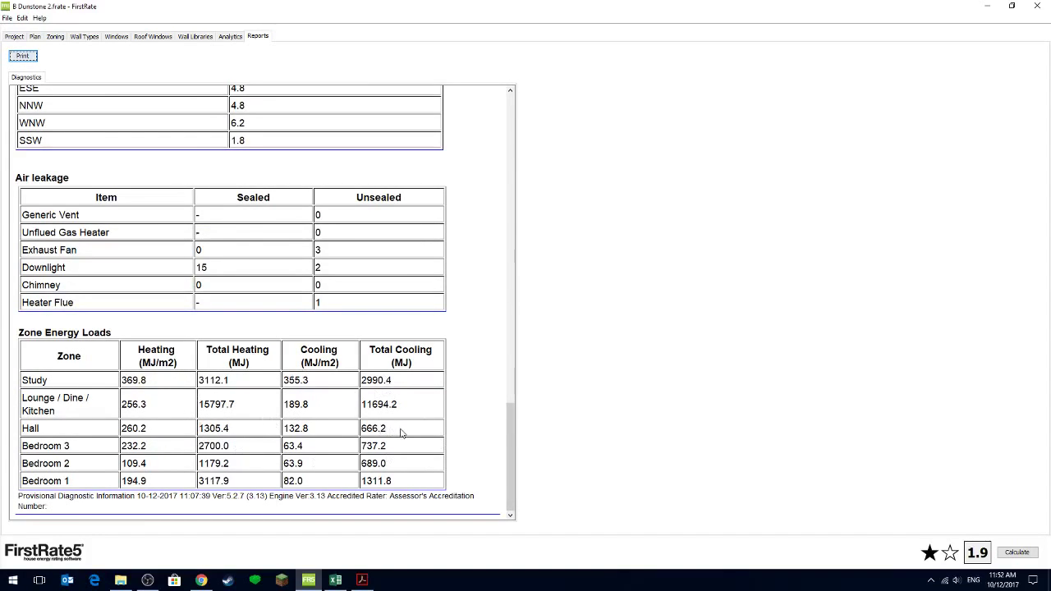
Step: Switch to the NatHERS Summary v2.xlsx workbook in Excel and examine the Base Plan column and its heating energy usage
left_click(336, 581)
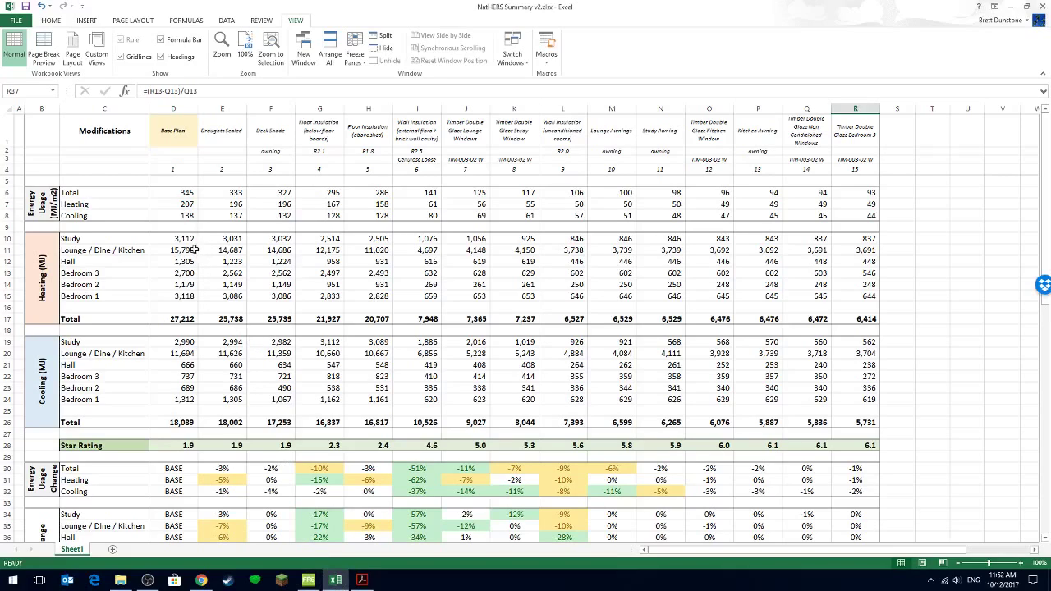
left_click(174, 109)
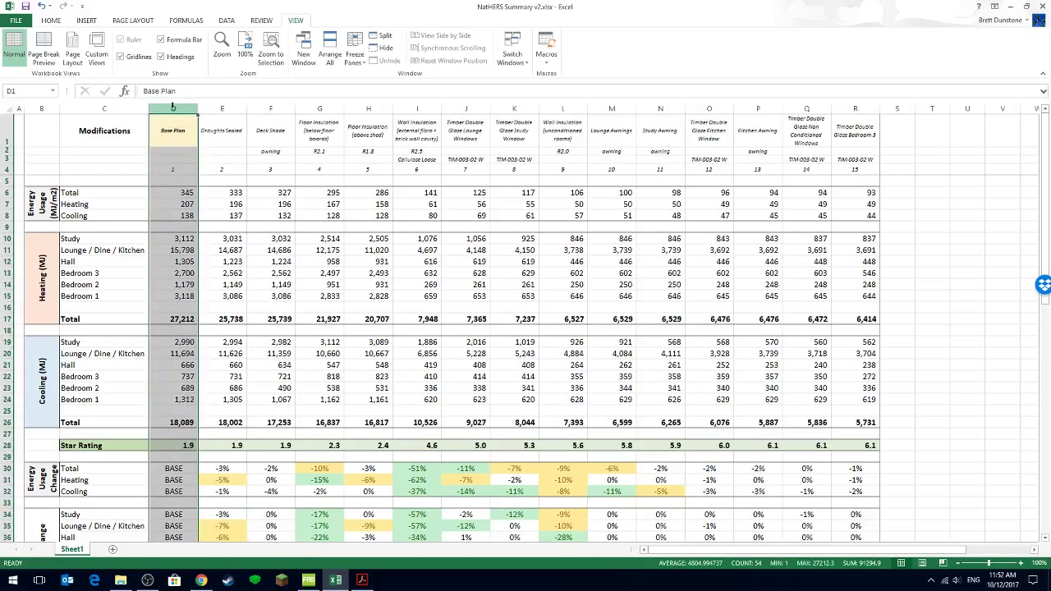
left_click(186, 204)
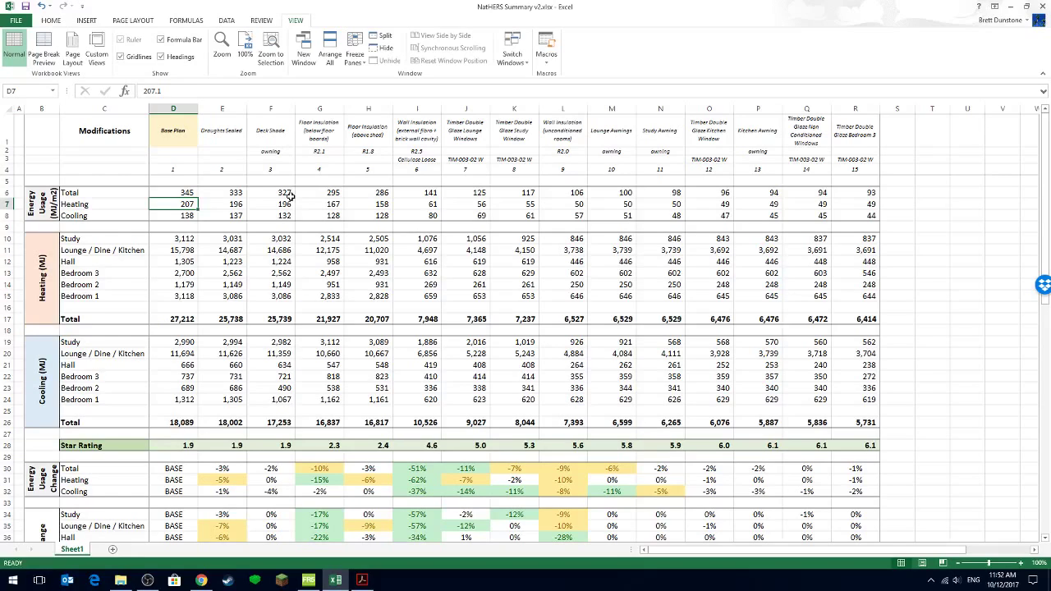
Step: Examine the Draughts Sealed column, including its energy usage and heating change percentages
left_click(222, 138)
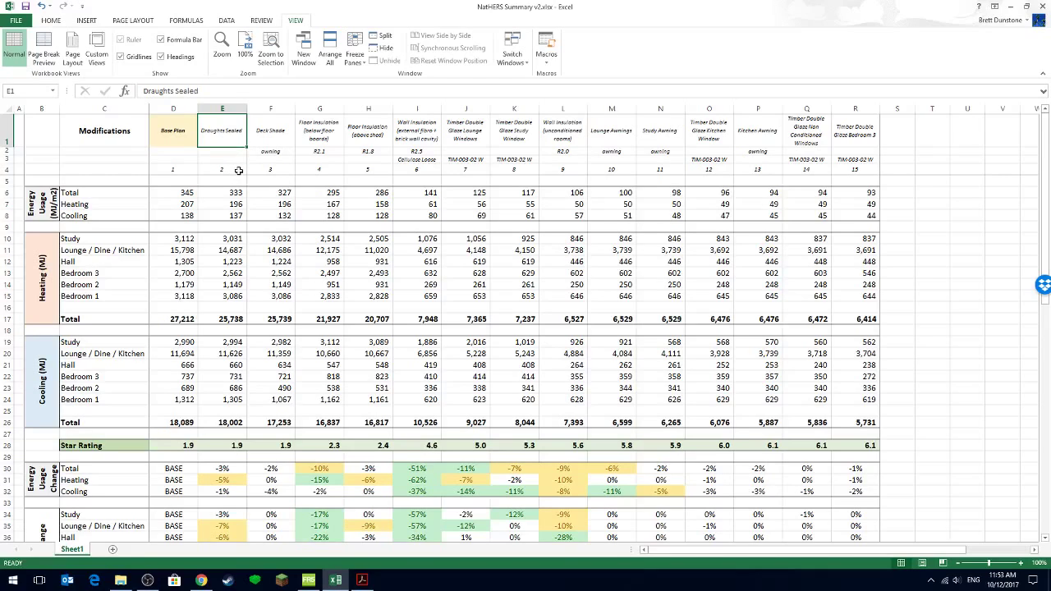
left_click(234, 108)
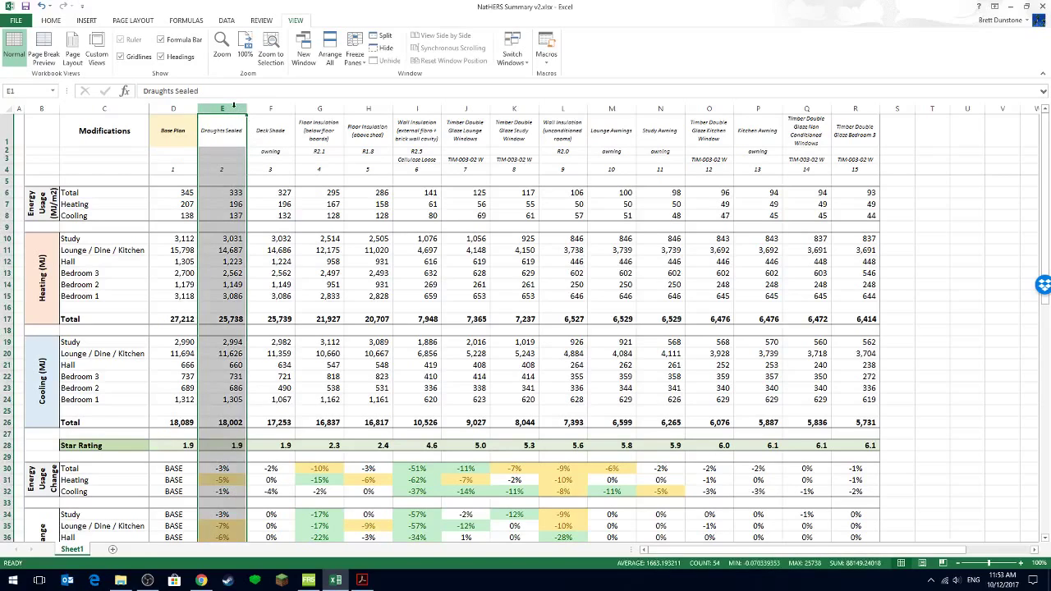
left_click(234, 130)
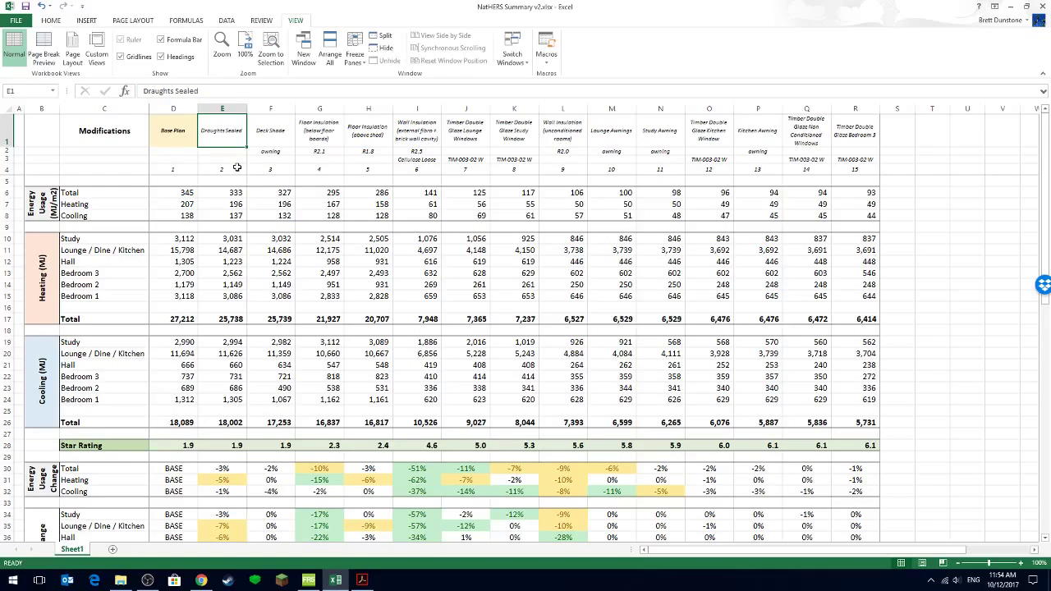
scroll(223, 271, "down", 2)
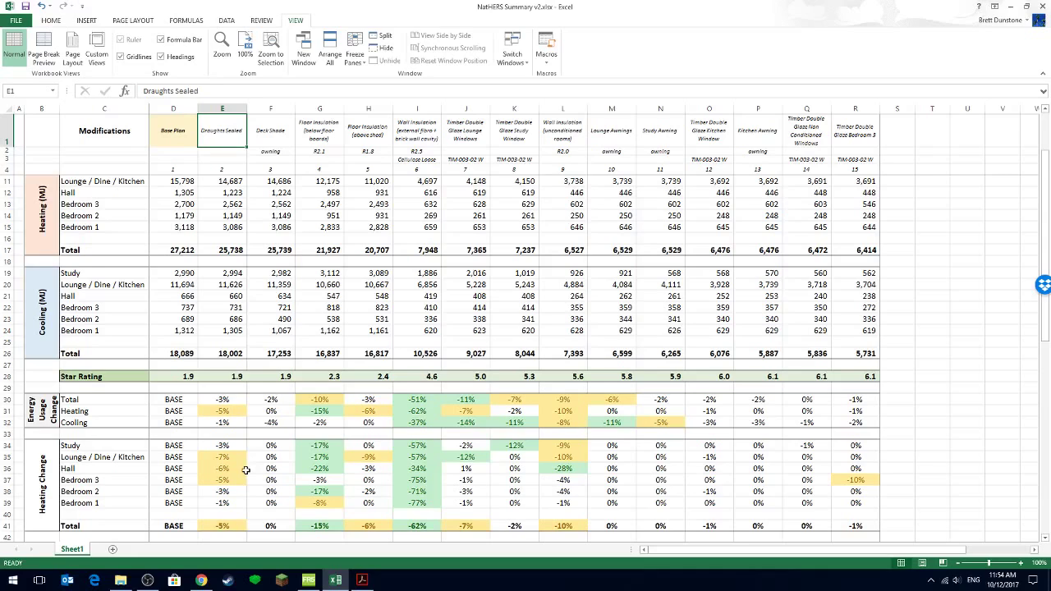
scroll(245, 469, "up", 2)
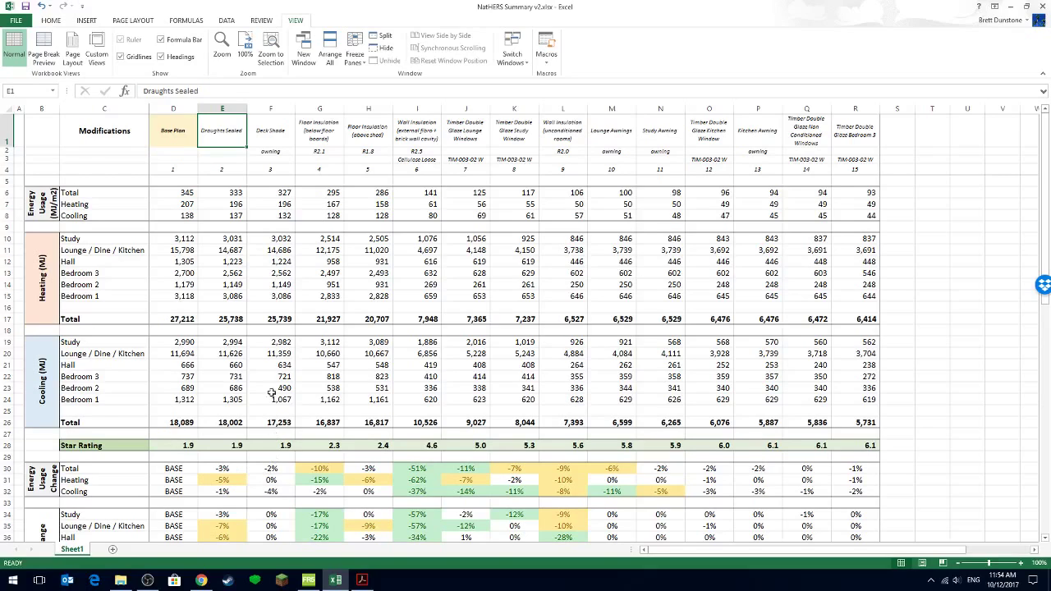
Step: Select the Deck Shade column, and switch back to FirstRate to view the deck area on the House level's plan
left_click(265, 132)
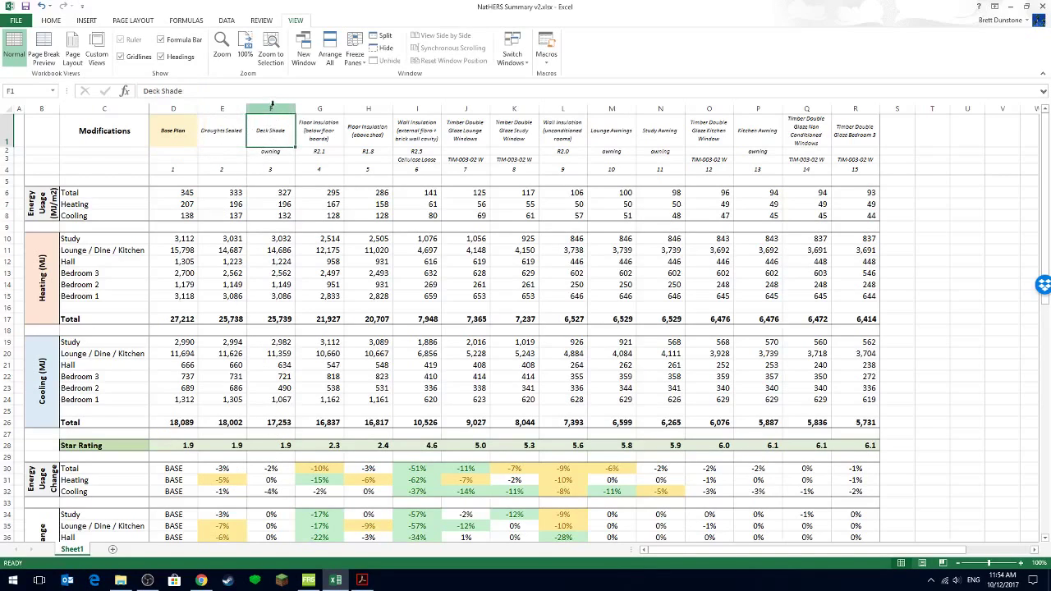
left_click(272, 109)
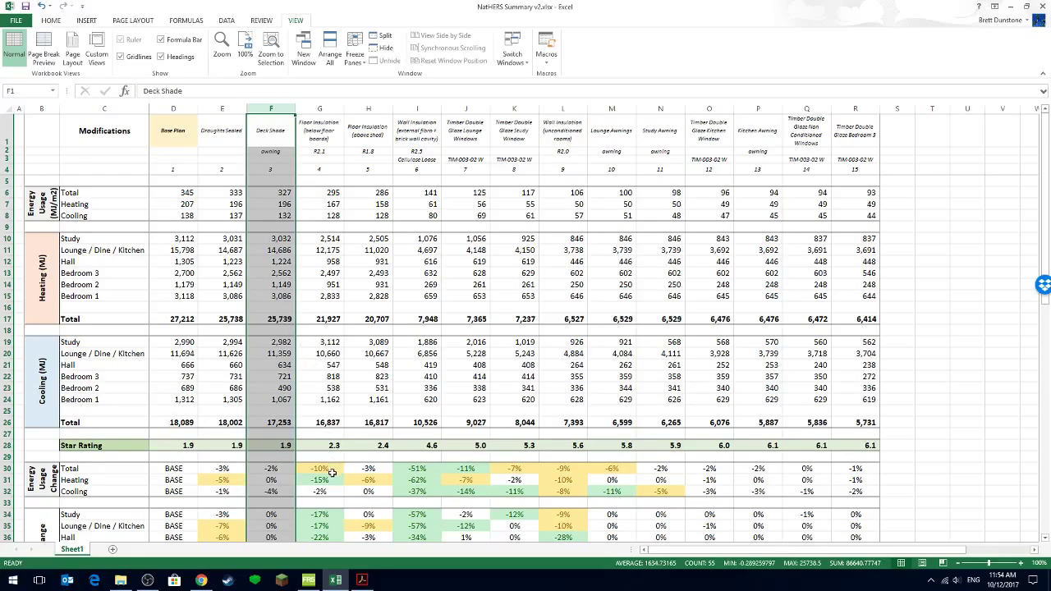
left_click(307, 581)
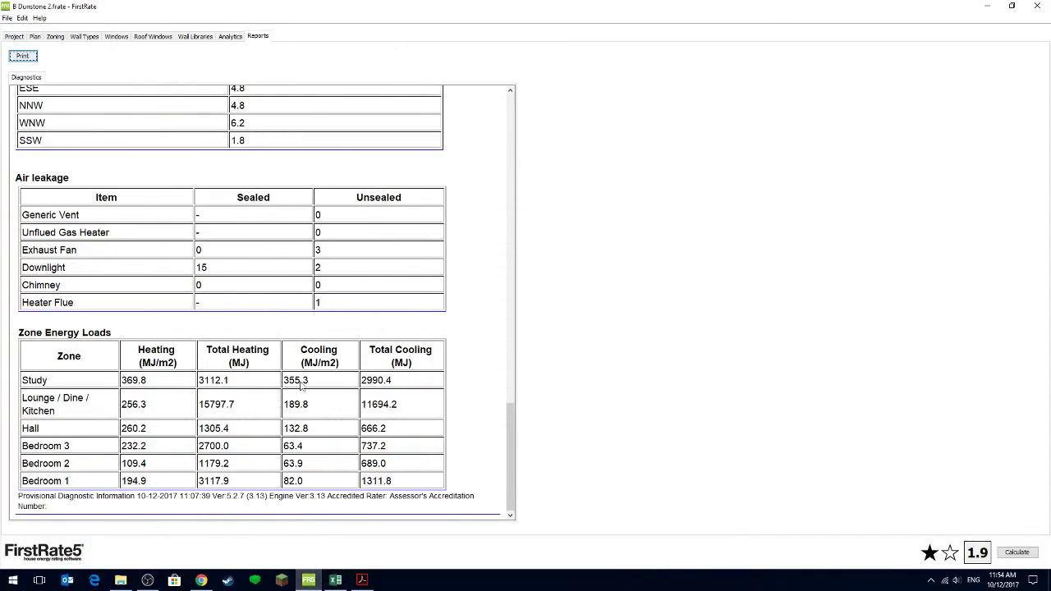
left_click(36, 38)
scroll(433, 405, "up", 1)
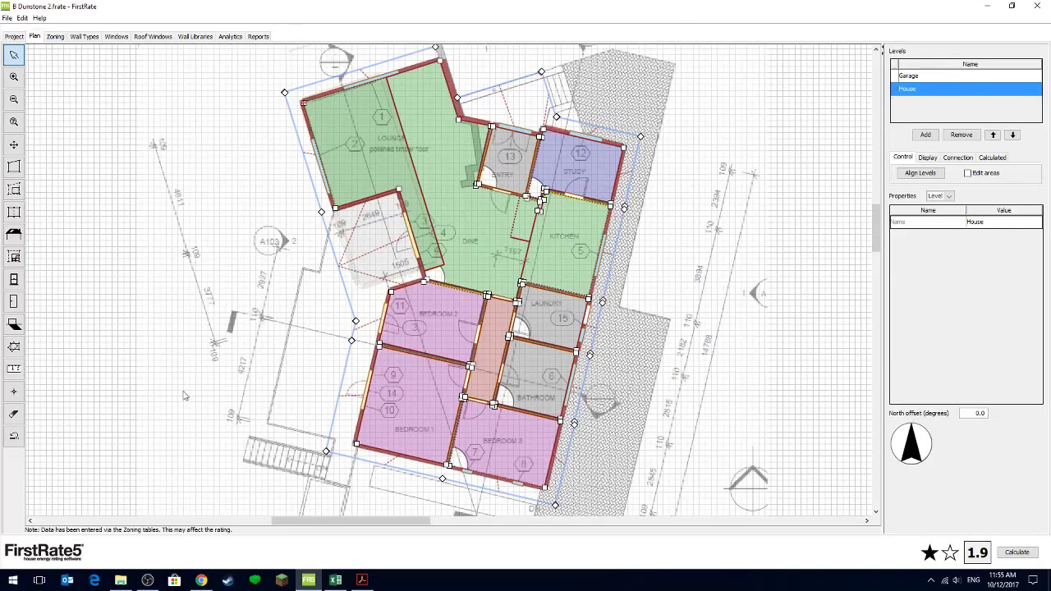
Step: Return to the Excel summary and examine the Deck Shade column's heating total and change percentages
left_click(335, 579)
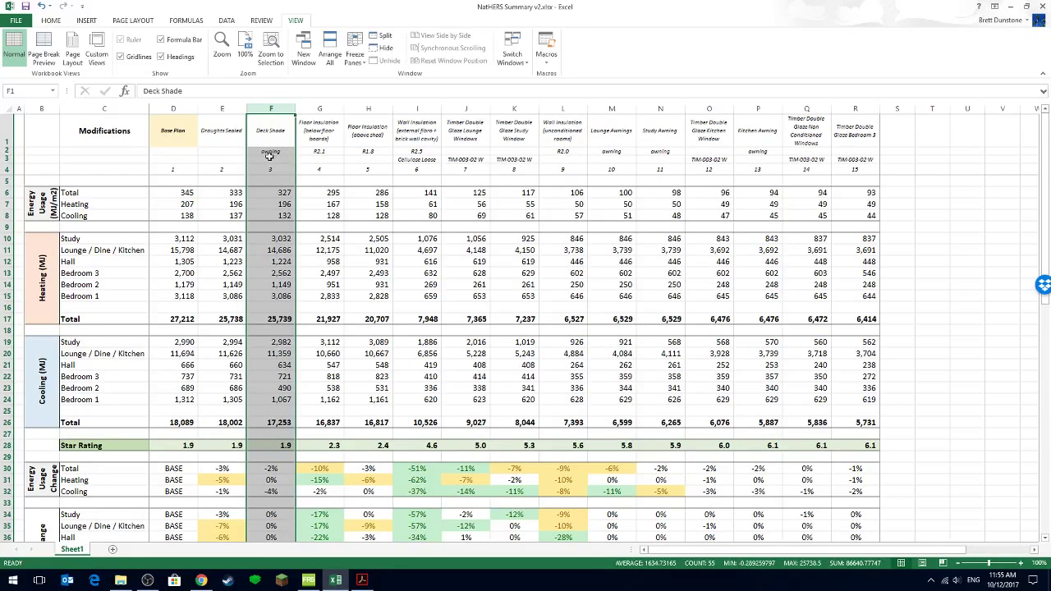
left_click(281, 318)
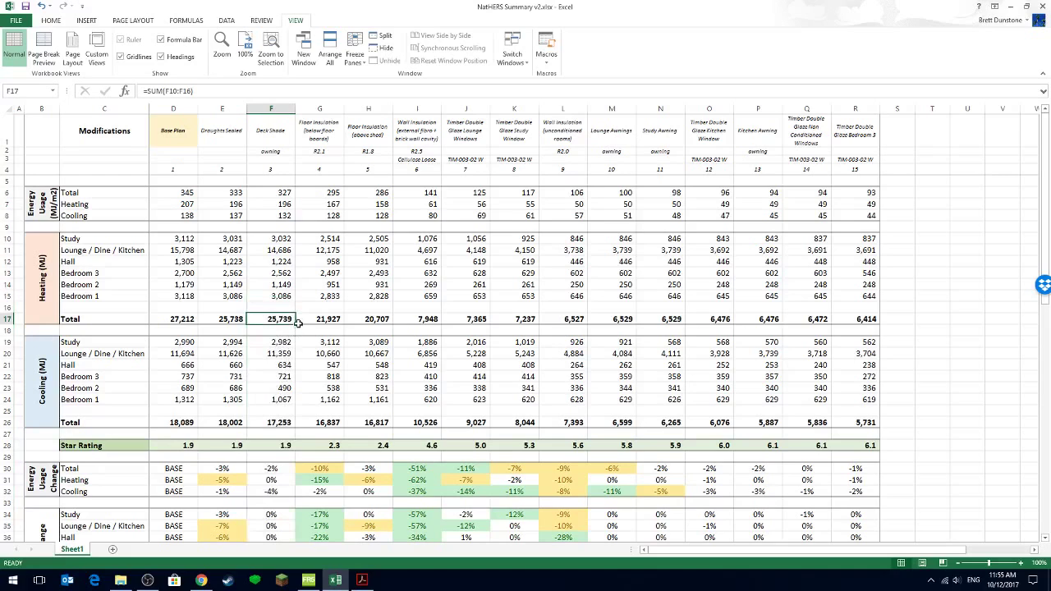
scroll(289, 257, "down", 1)
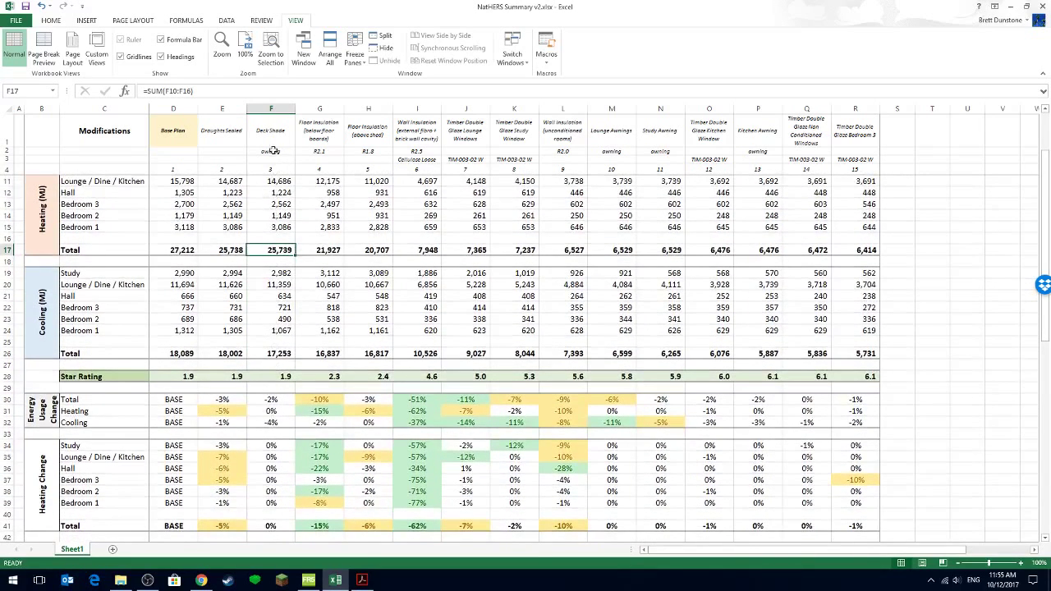
Step: Examine the Deck Shade column's heating and cooling usage changes, including the cooling change for Bedroom 2 and Bedroom 1
left_click(272, 108)
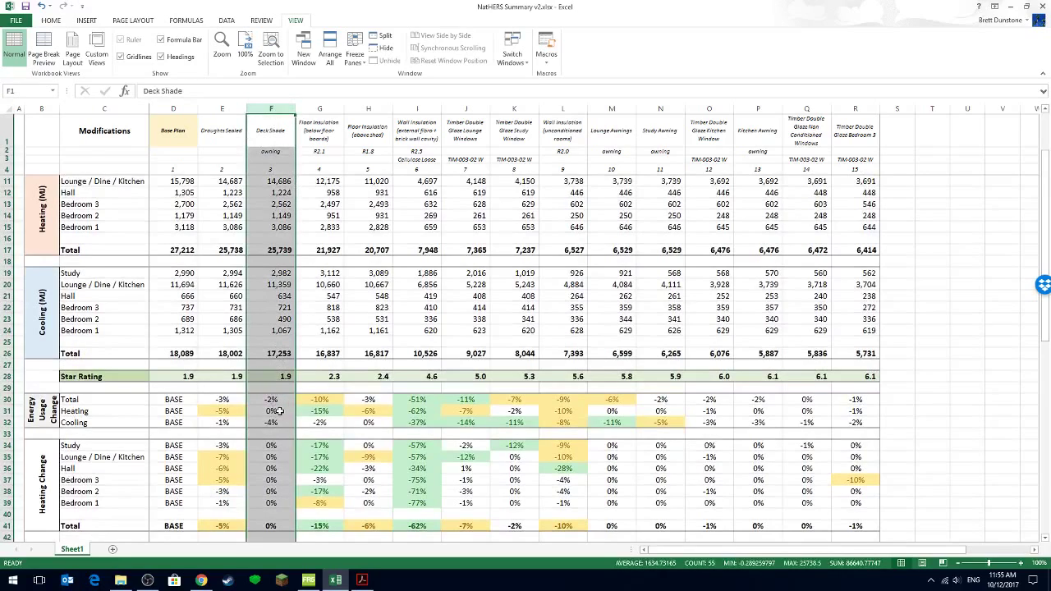
left_click(280, 411)
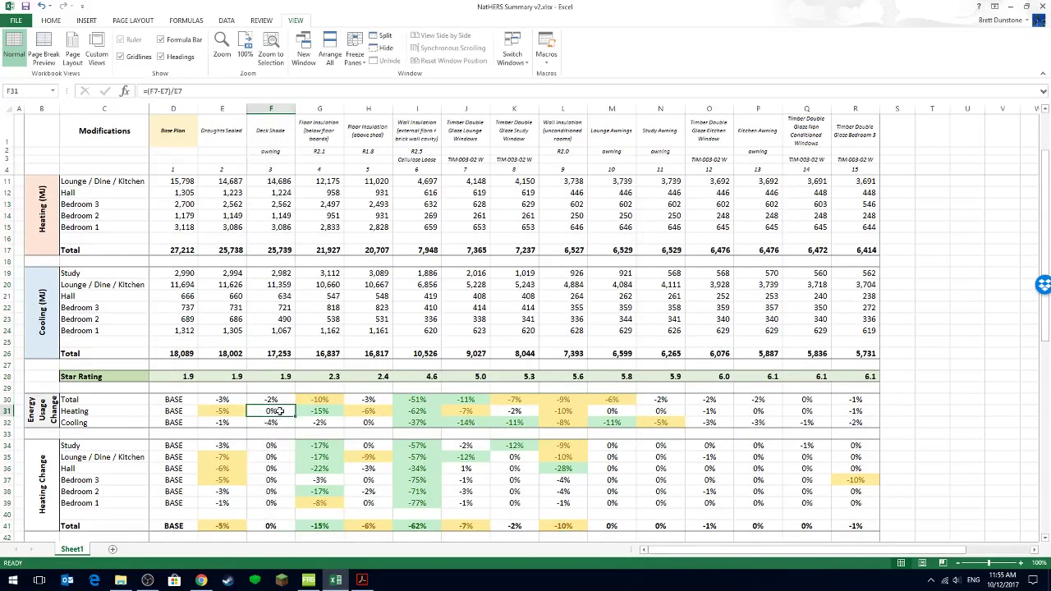
left_click(276, 422)
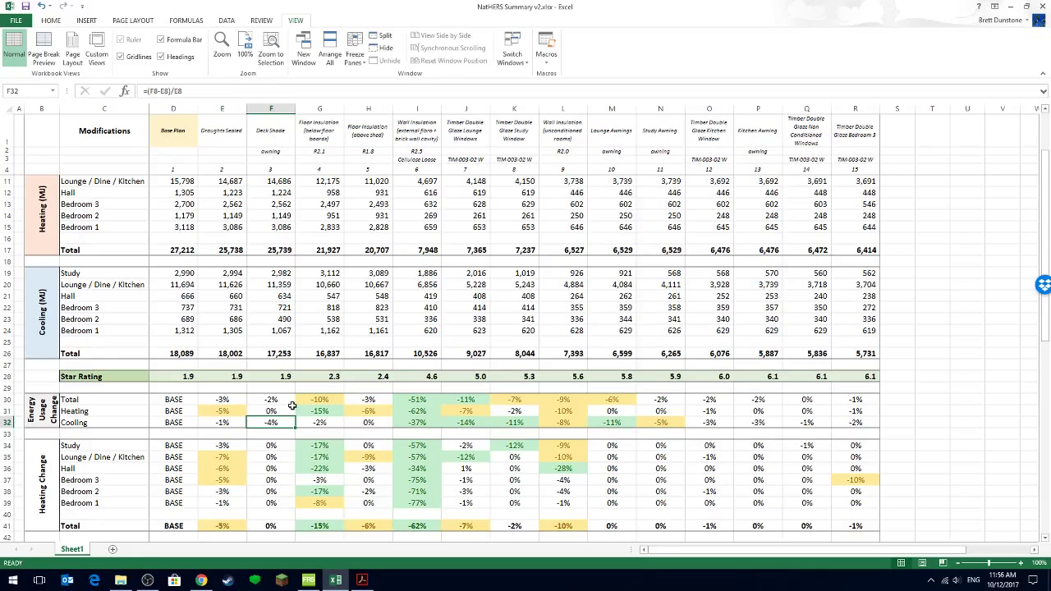
scroll(262, 420, "down", 4)
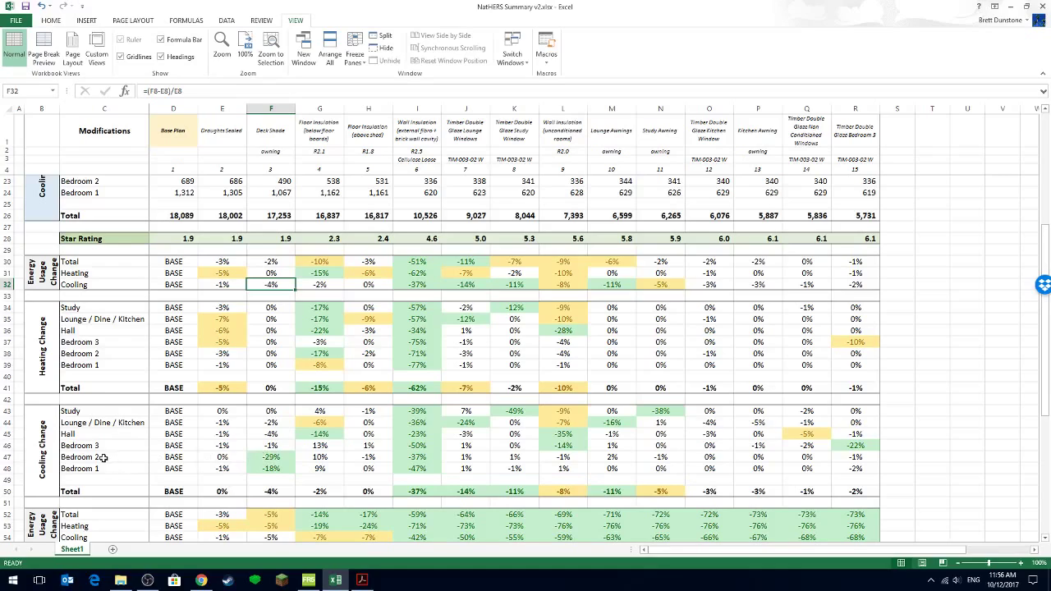
left_click_drag(271, 460, 271, 469)
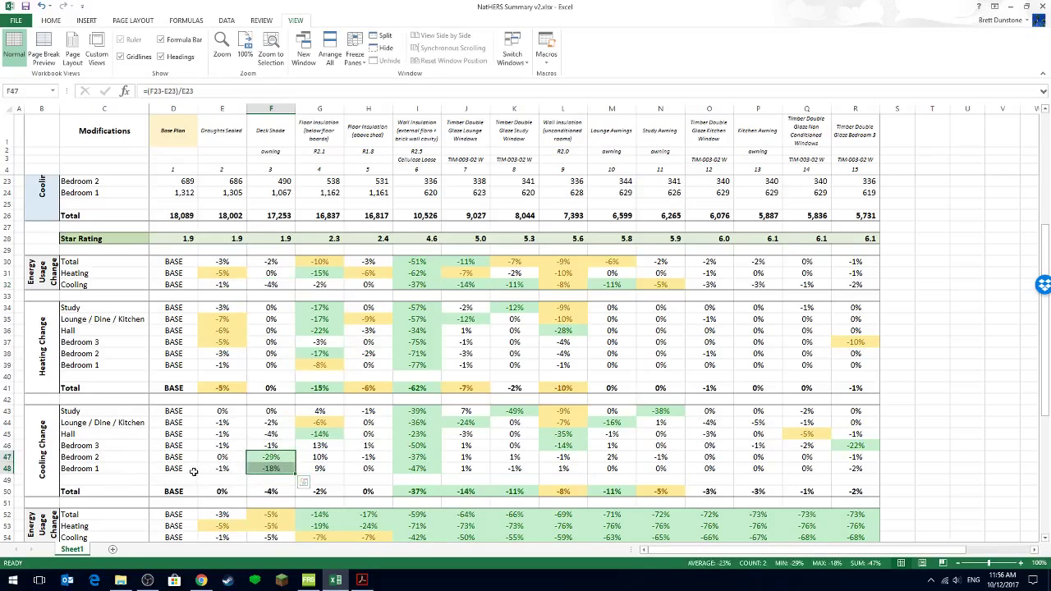
Step: Switch to FirstRate to view the bedrooms beside the deck, and return to the Bedroom 2 and Bedroom 1 cooling changes in Excel
left_click(315, 586)
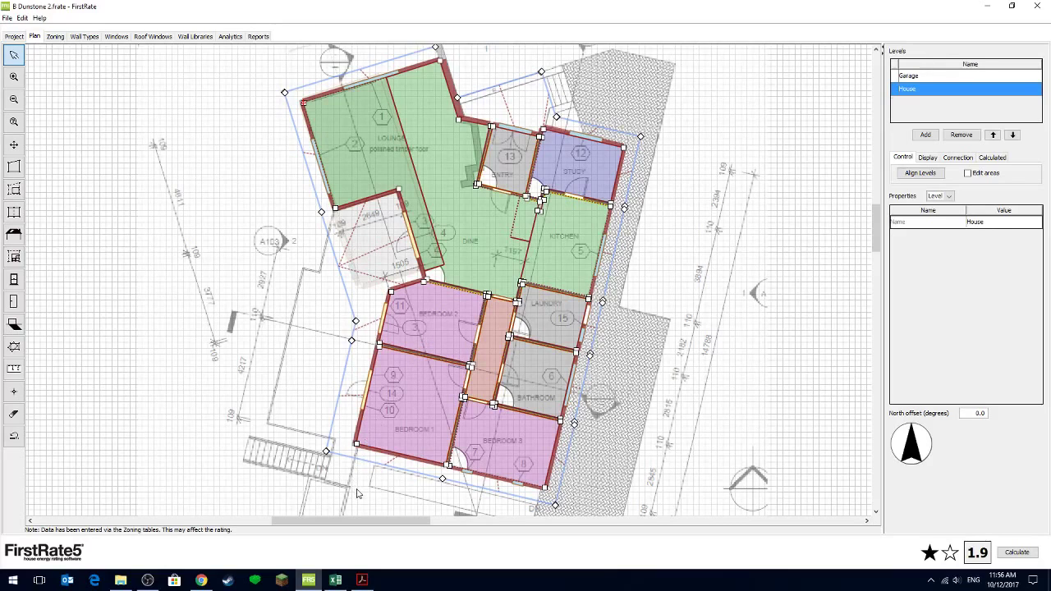
left_click(334, 580)
left_click_drag(271, 457, 272, 469)
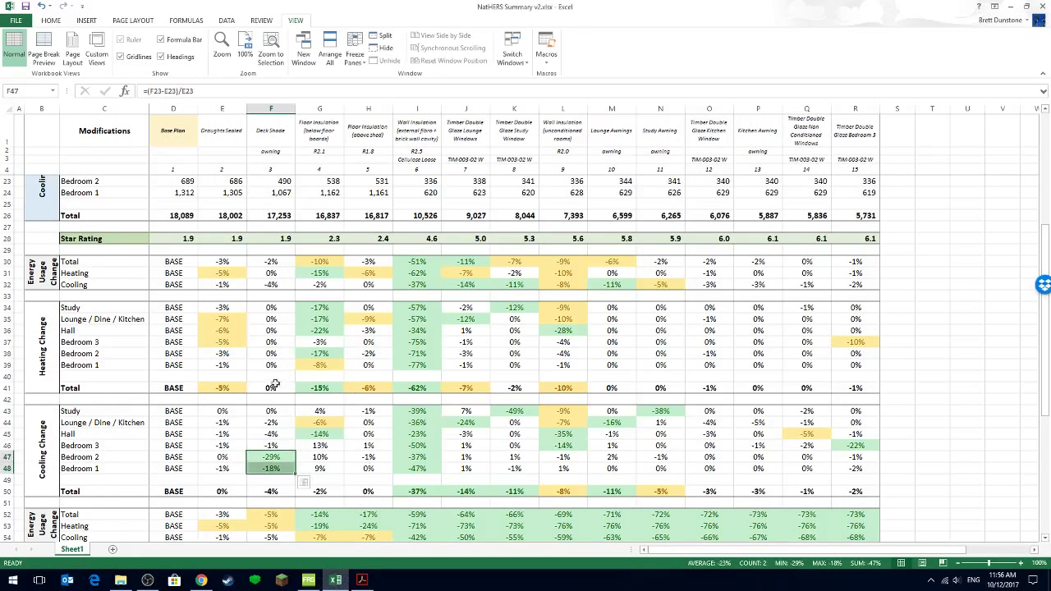
Step: Select the whole Deck Shade column and review its star rating, per-room changes and cumulative energy usage changes
left_click(271, 108)
scroll(309, 329, "down", 2)
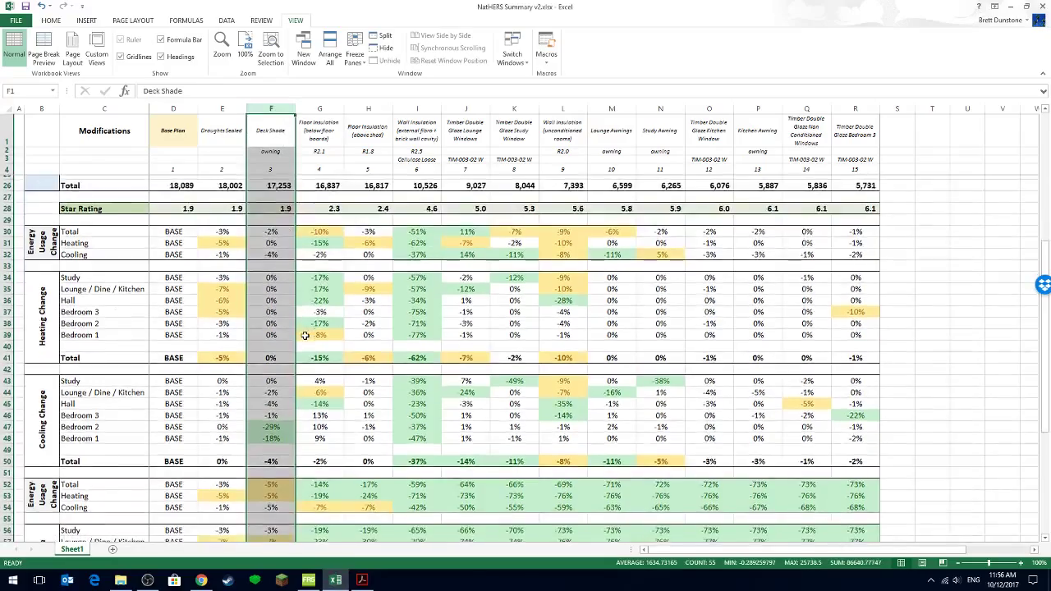
scroll(271, 444, "down", 1)
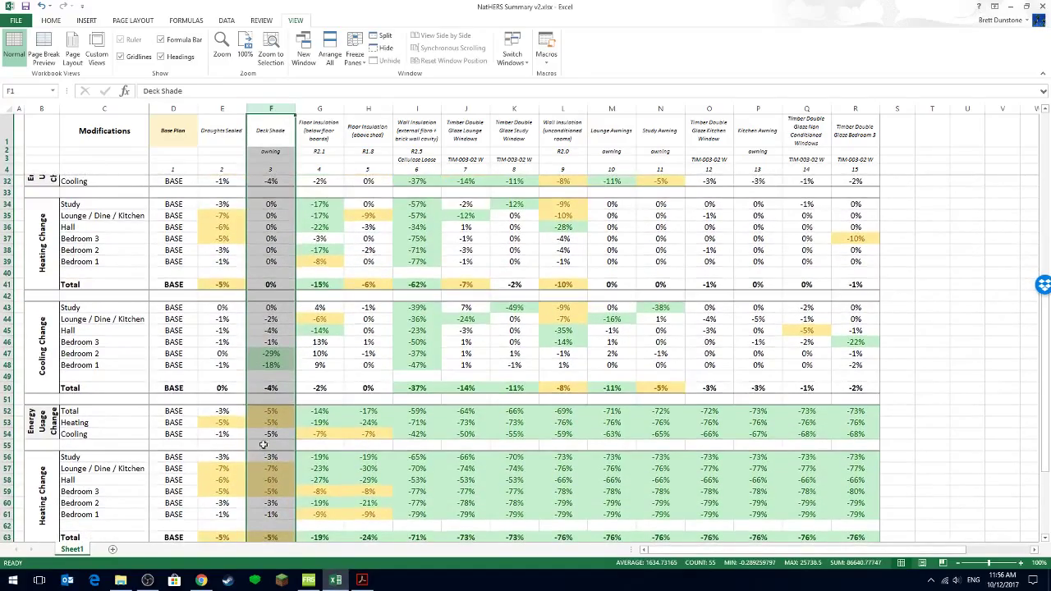
scroll(261, 440, "up", 1)
scroll(261, 440, "up", 2)
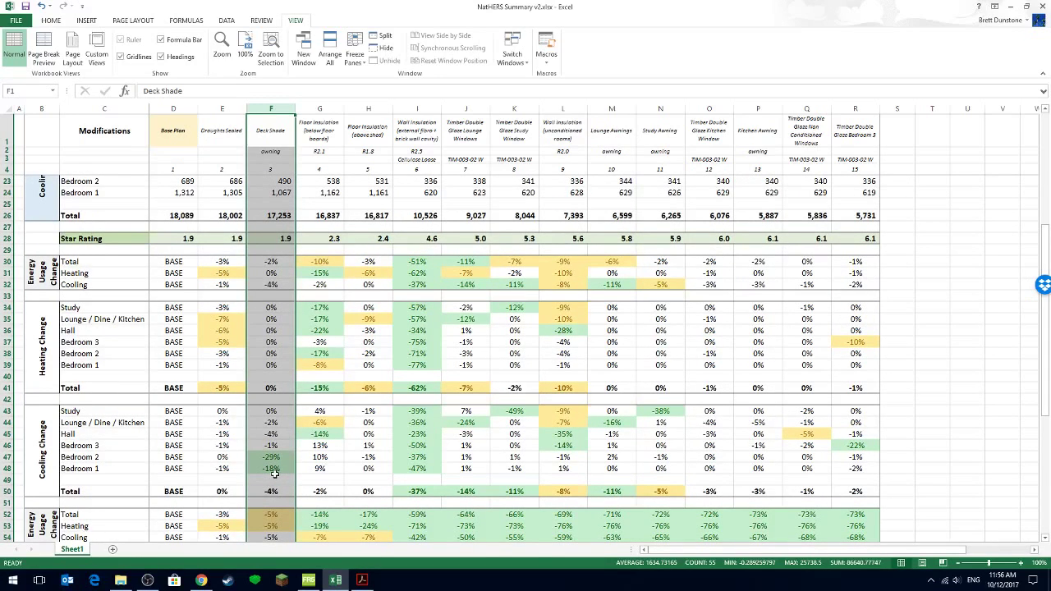
scroll(274, 474, "up", 3)
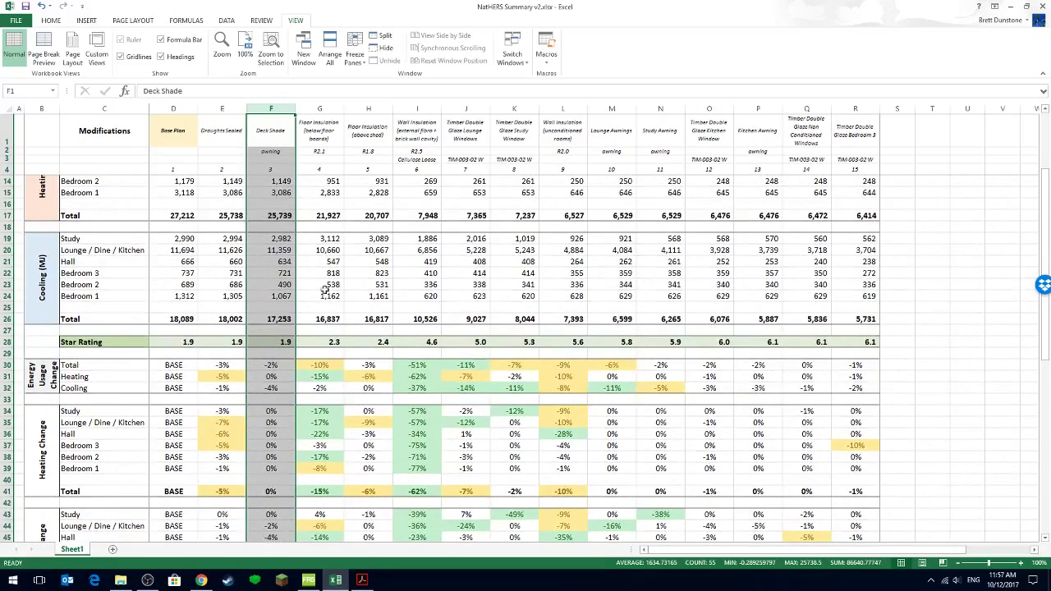
Step: Select the Floor Insulation (below floor boards) column and examine its heating, cooling, star rating and percentage changes
left_click(310, 108)
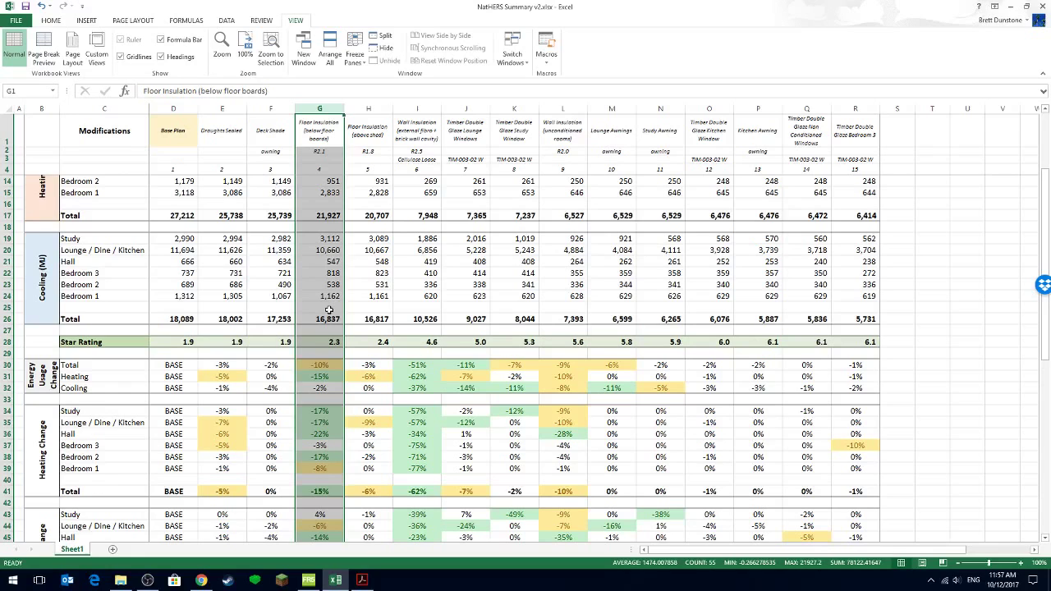
scroll(329, 310, "up", 2)
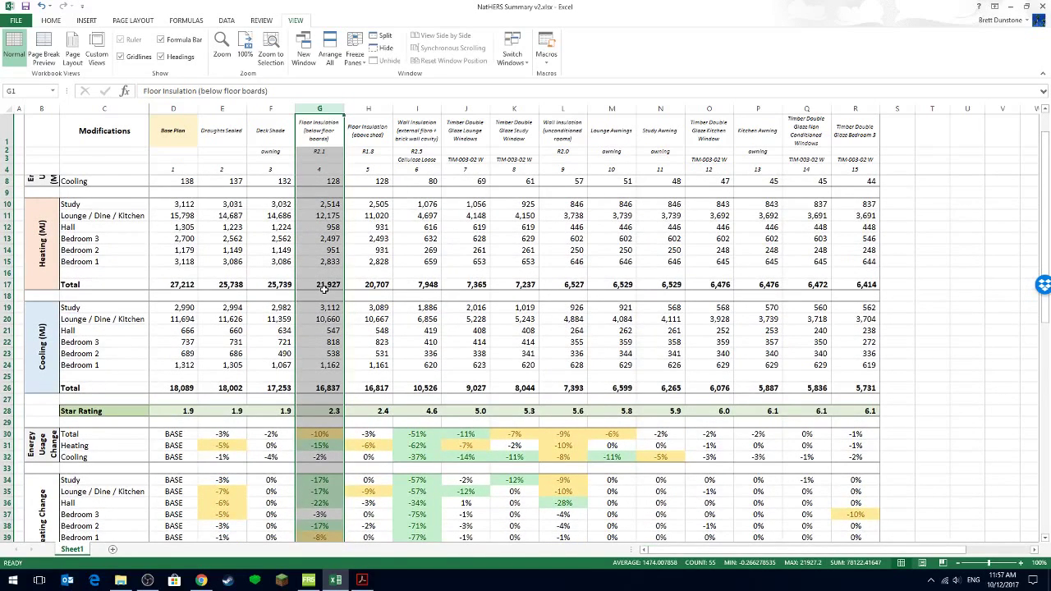
scroll(324, 312, "down", 1)
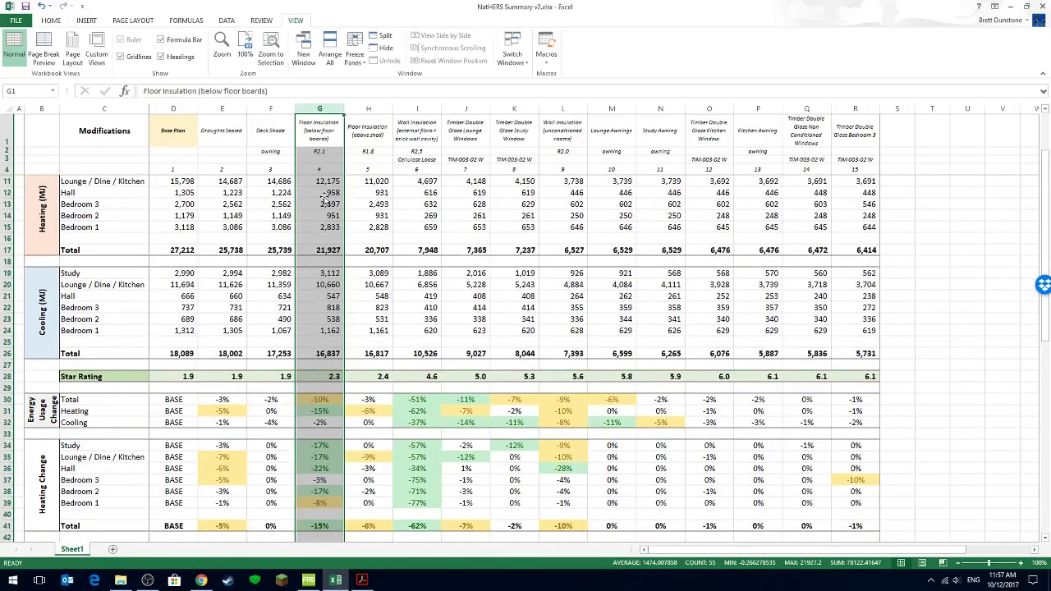
scroll(324, 208, "down", 3)
scroll(324, 210, "down", 1)
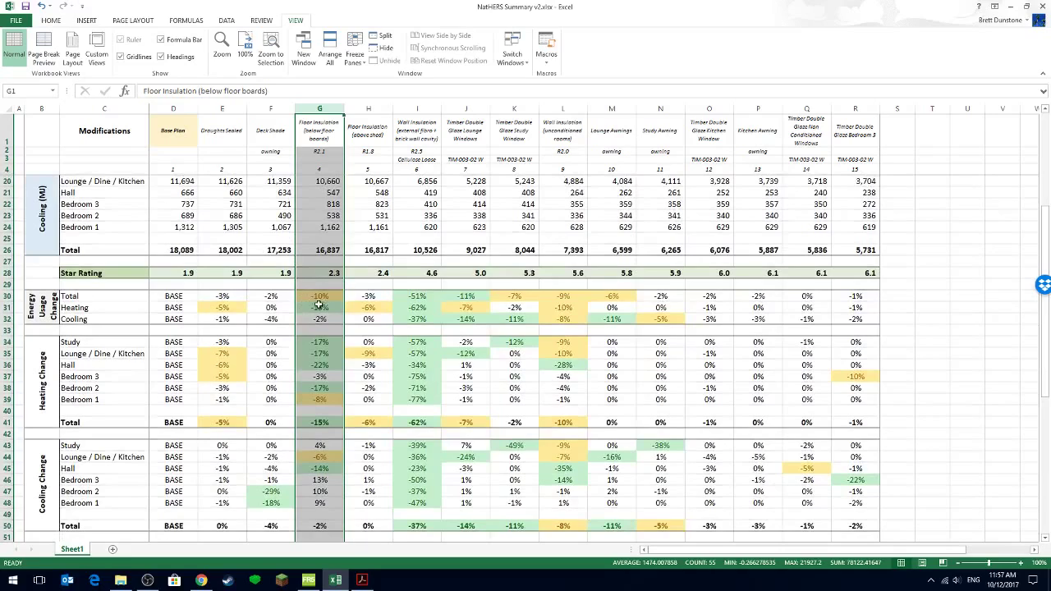
Step: Check the below-floor-boards insulation's heating usage change, view the House plan in FirstRate, and return to the Excel summary
left_click(323, 307)
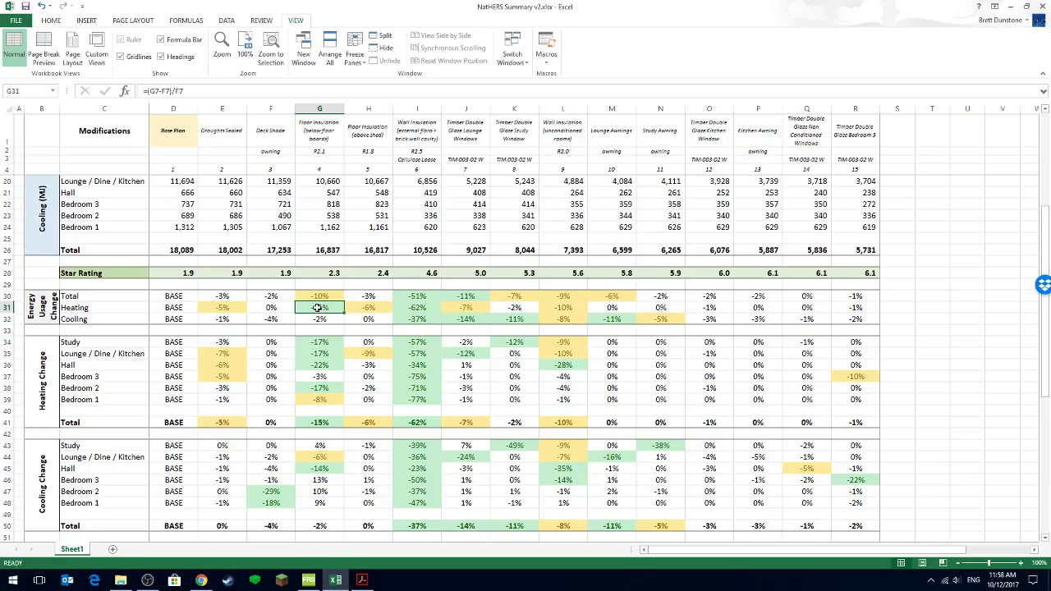
left_click(308, 580)
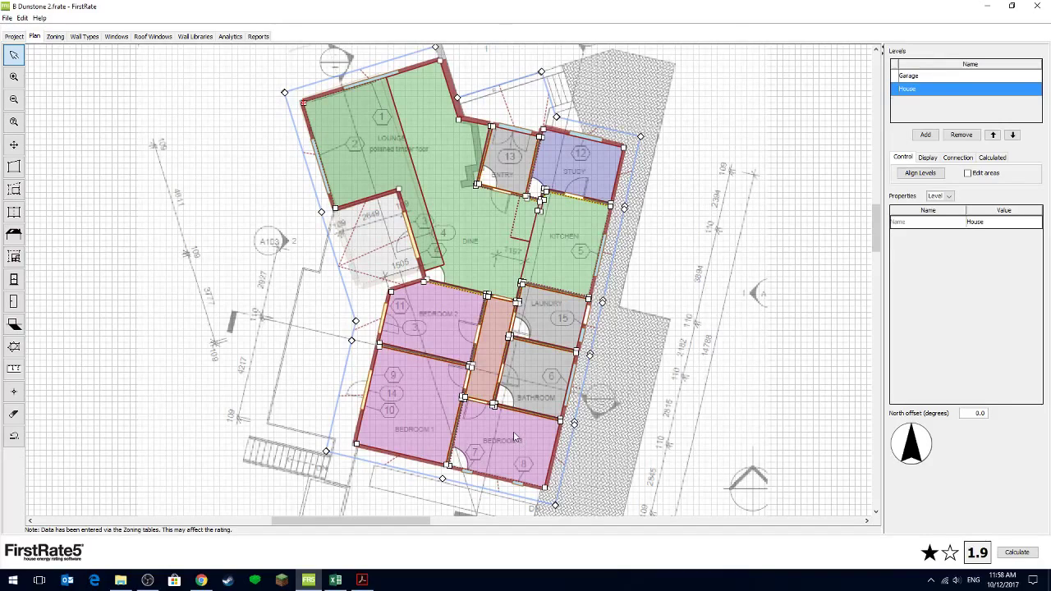
left_click(335, 579)
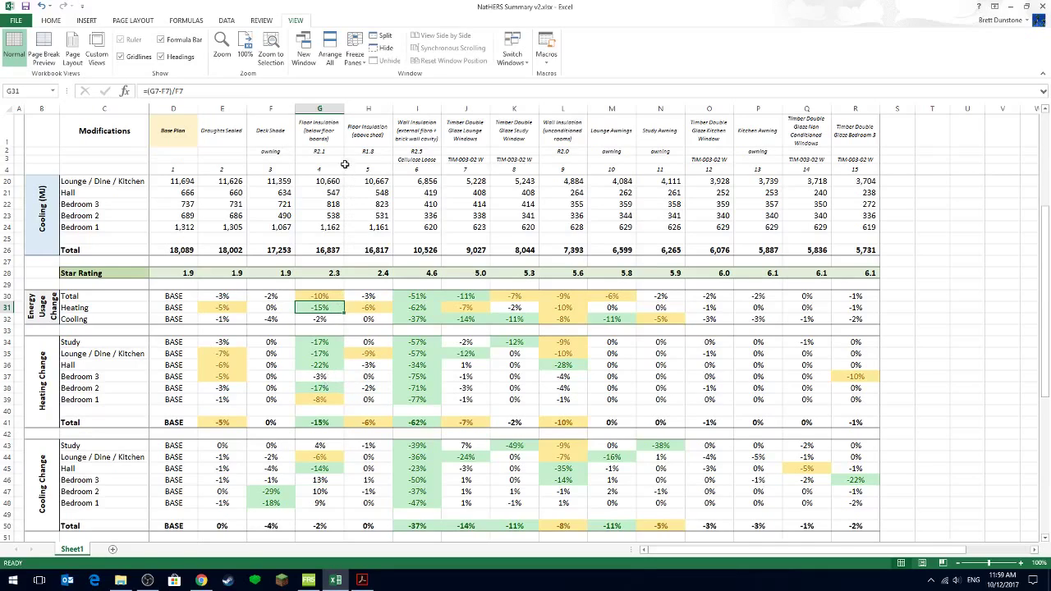
Step: Select the Floor Insulation (above shed) column and examine its energy usage, star rating, and heating and cooling changes by room
left_click(367, 109)
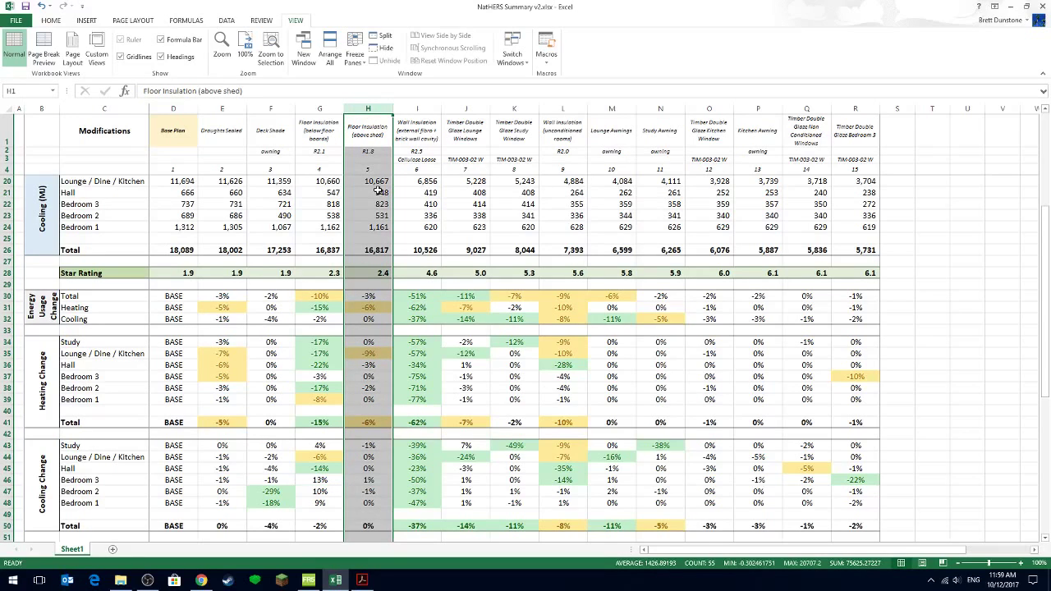
scroll(377, 191, "up", 2)
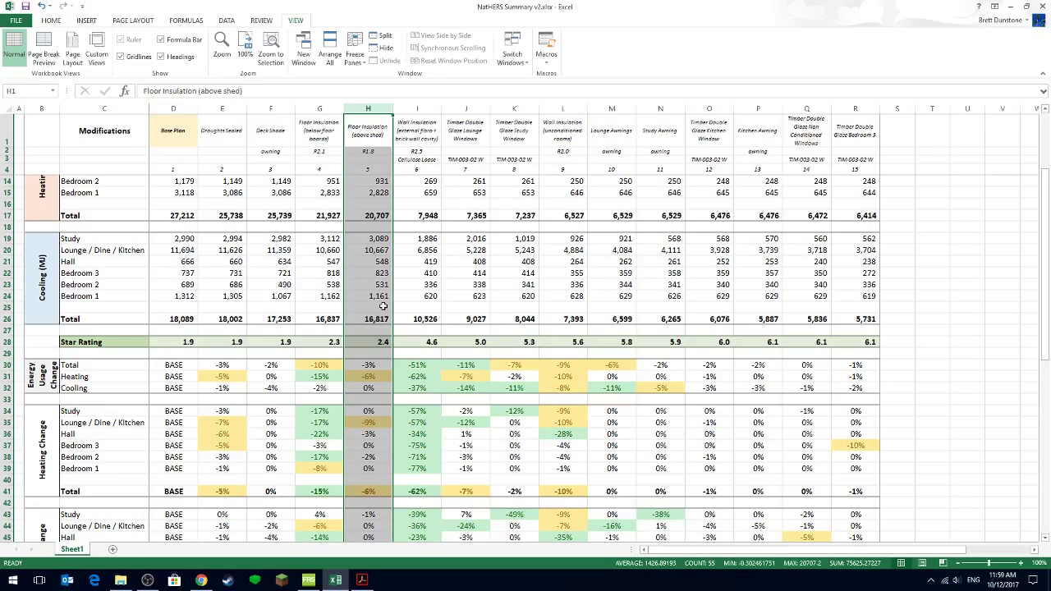
scroll(383, 306, "down", 1)
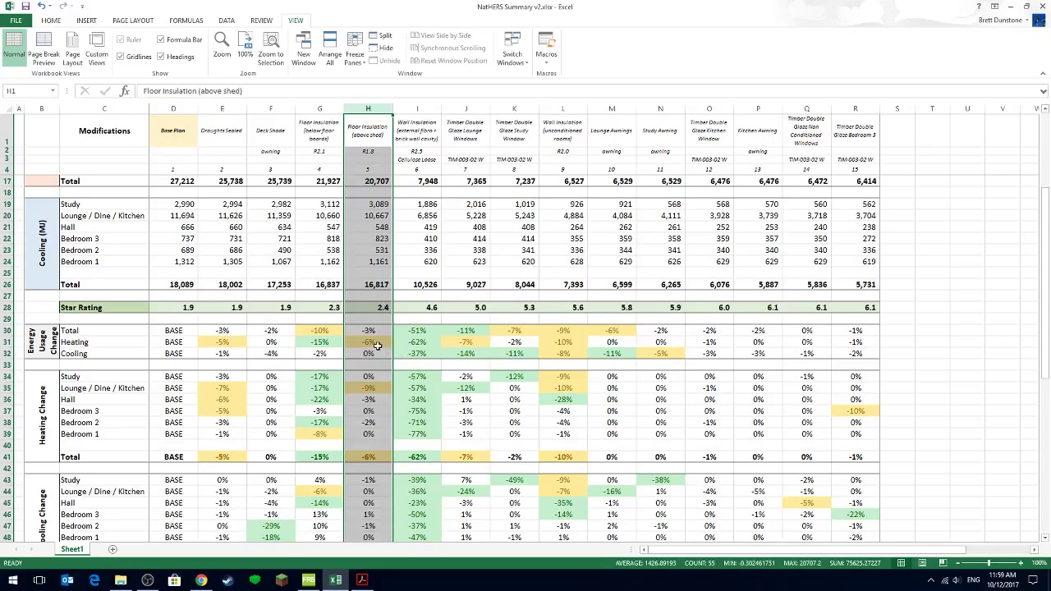
scroll(376, 345, "down", 1)
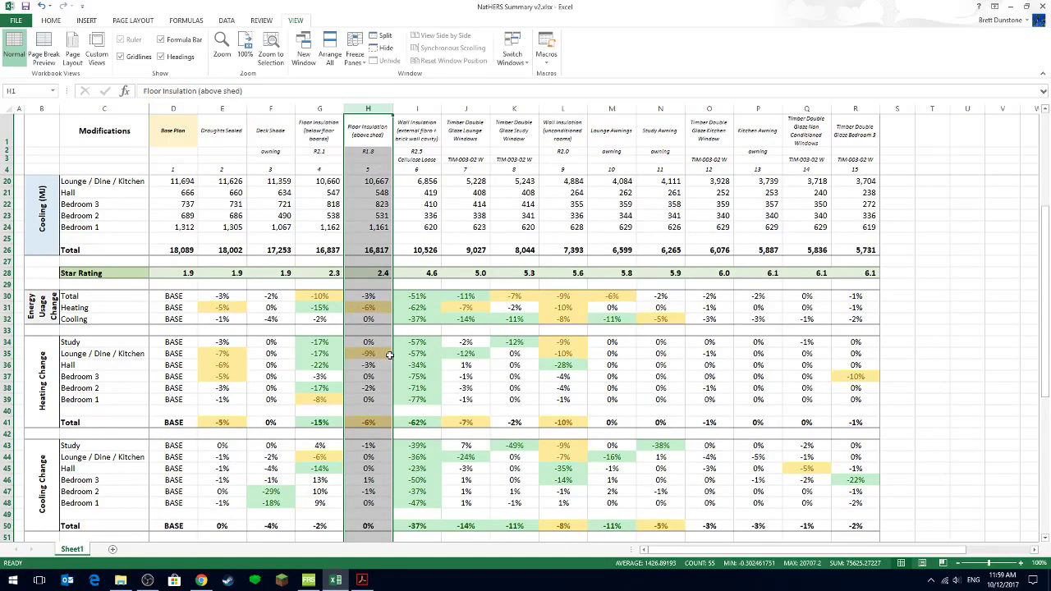
scroll(389, 355, "up", 3)
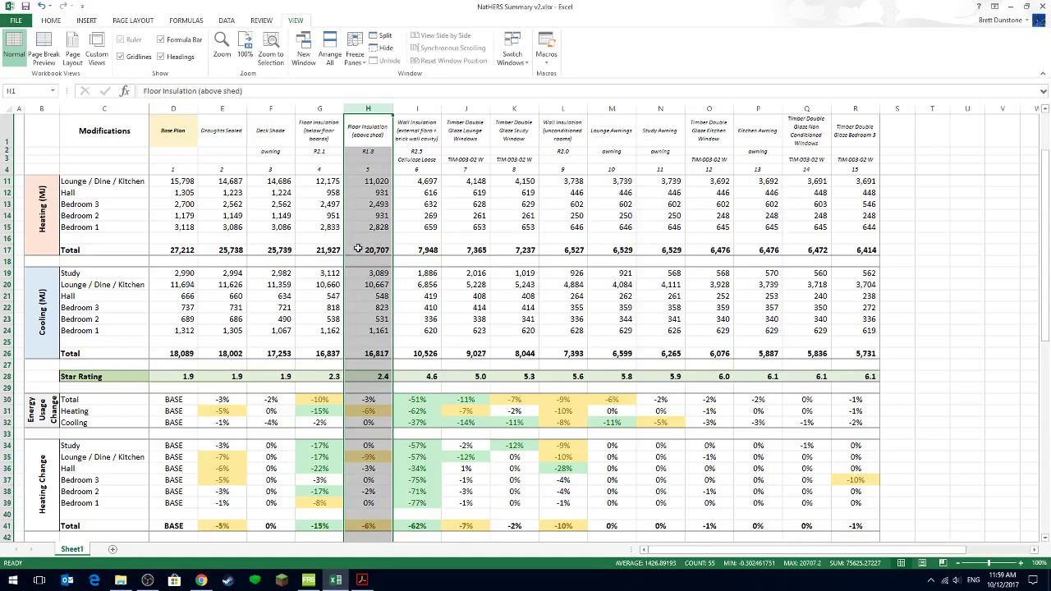
scroll(351, 303, "down", 5)
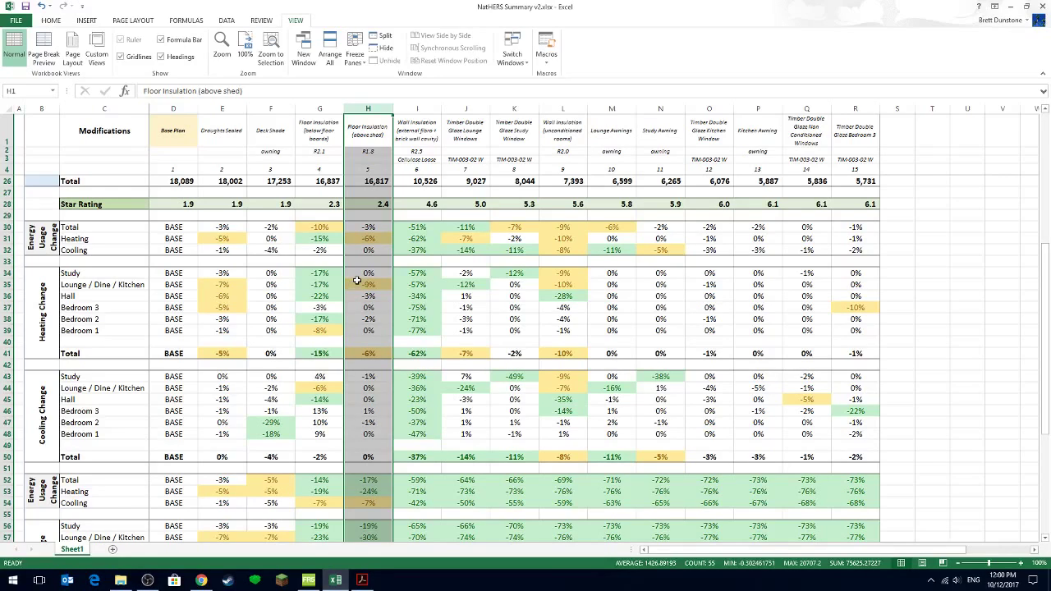
scroll(397, 317, "up", 2)
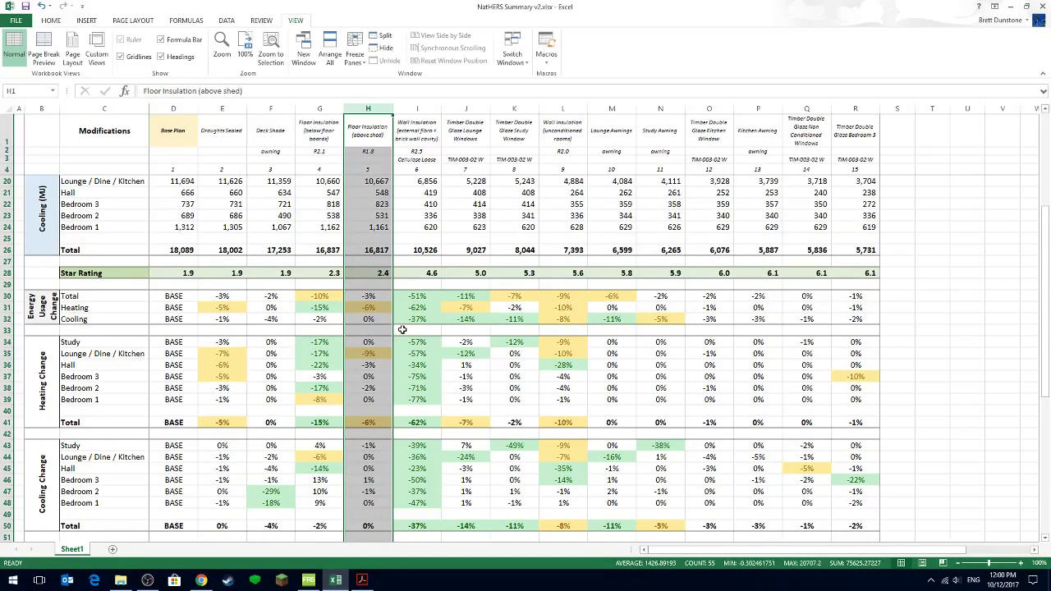
scroll(402, 329, "up", 2)
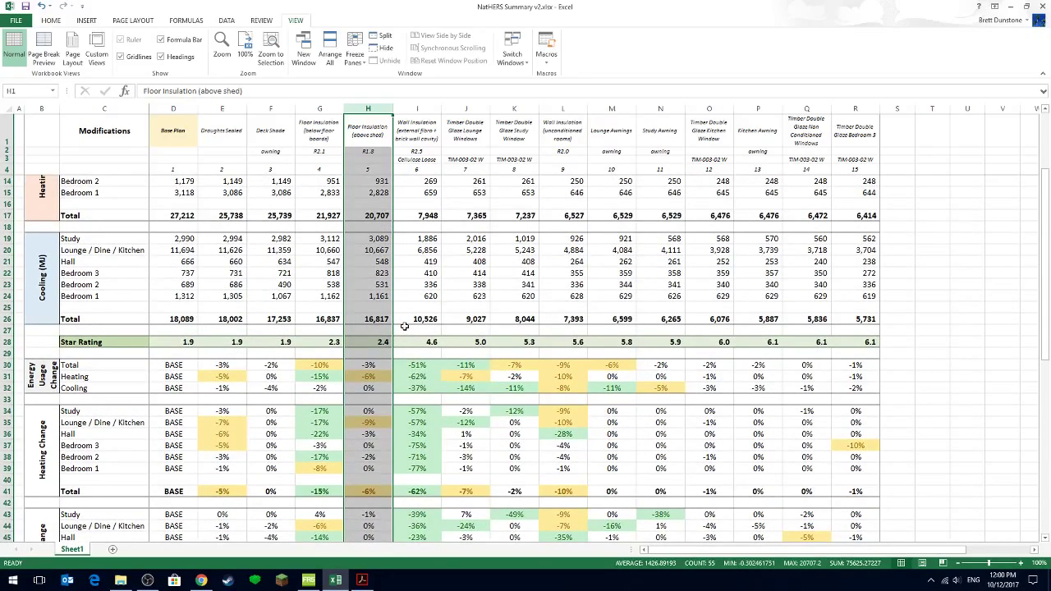
scroll(405, 326, "up", 3)
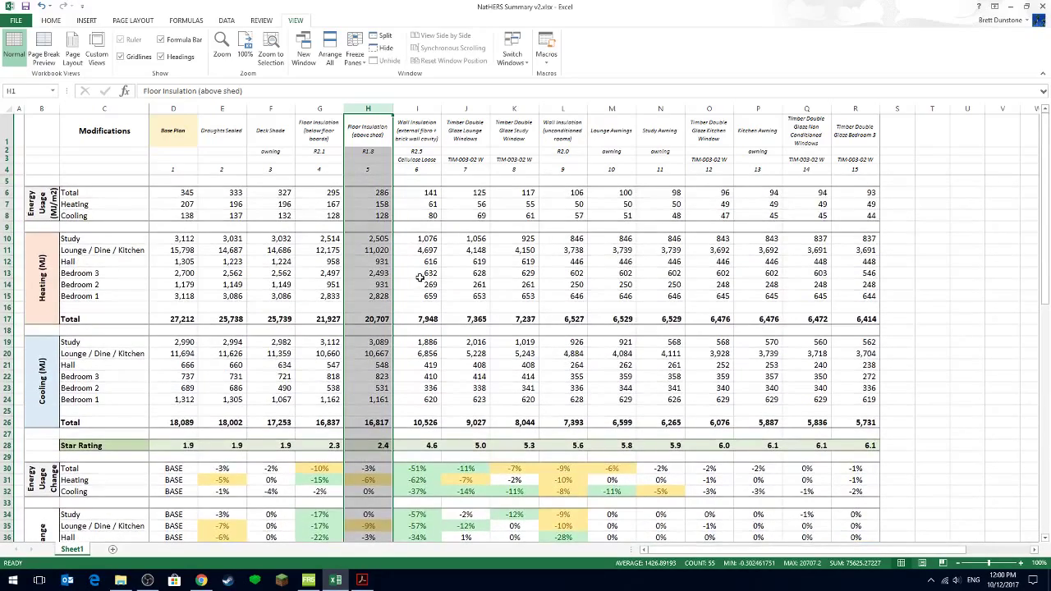
scroll(428, 257, "down", 1)
scroll(428, 257, "up", 1)
Step: Select the Wall Insulation (external fibro + brick wall cavity) column and examine its energy usage, star rating and room-by-room changes
left_click(417, 108)
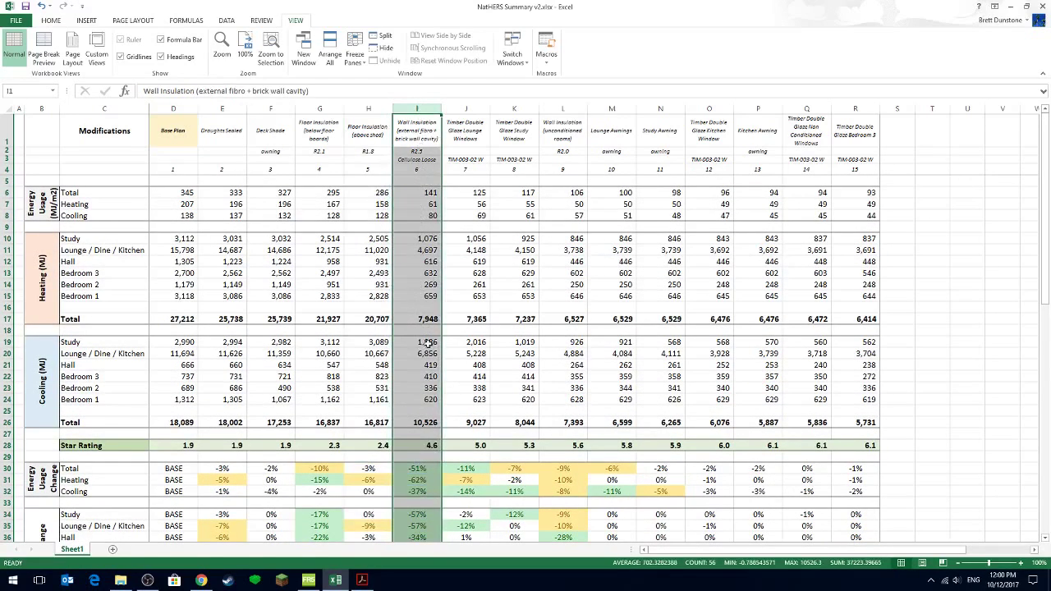
scroll(428, 347, "down", 3)
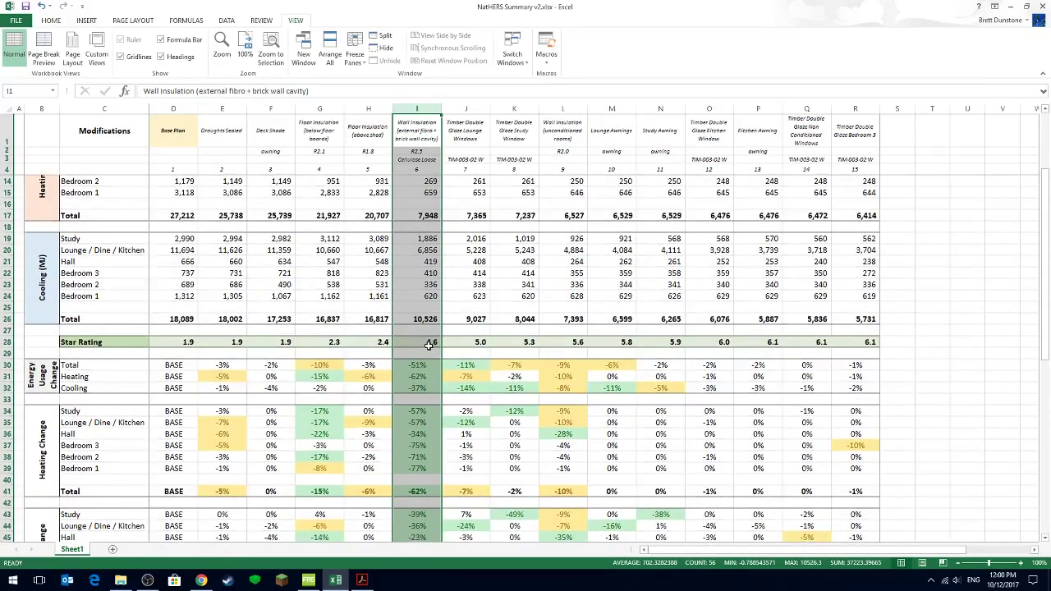
scroll(428, 347, "up", 3)
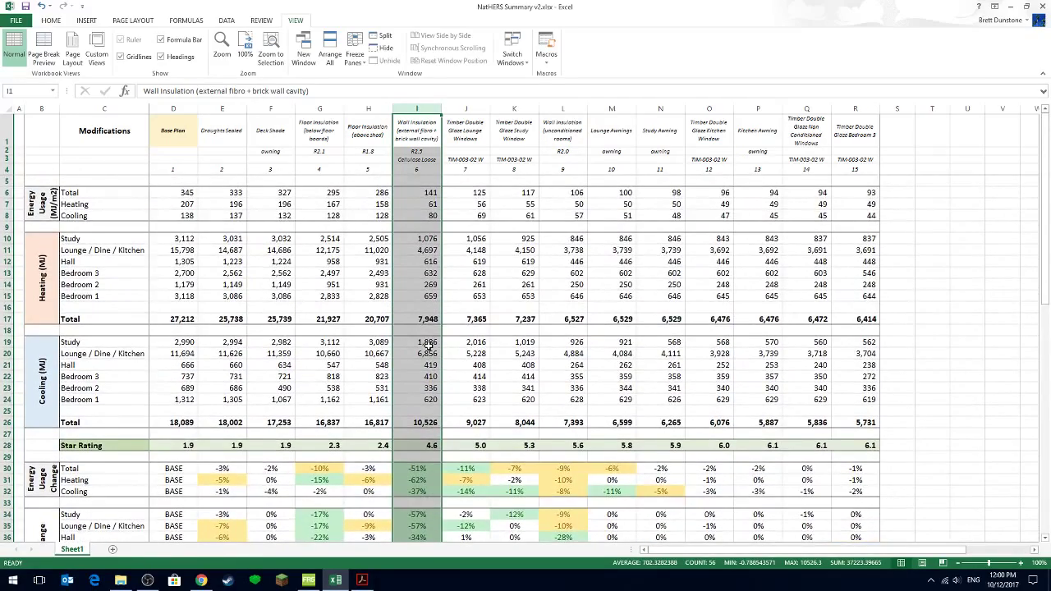
scroll(428, 346, "down", 3)
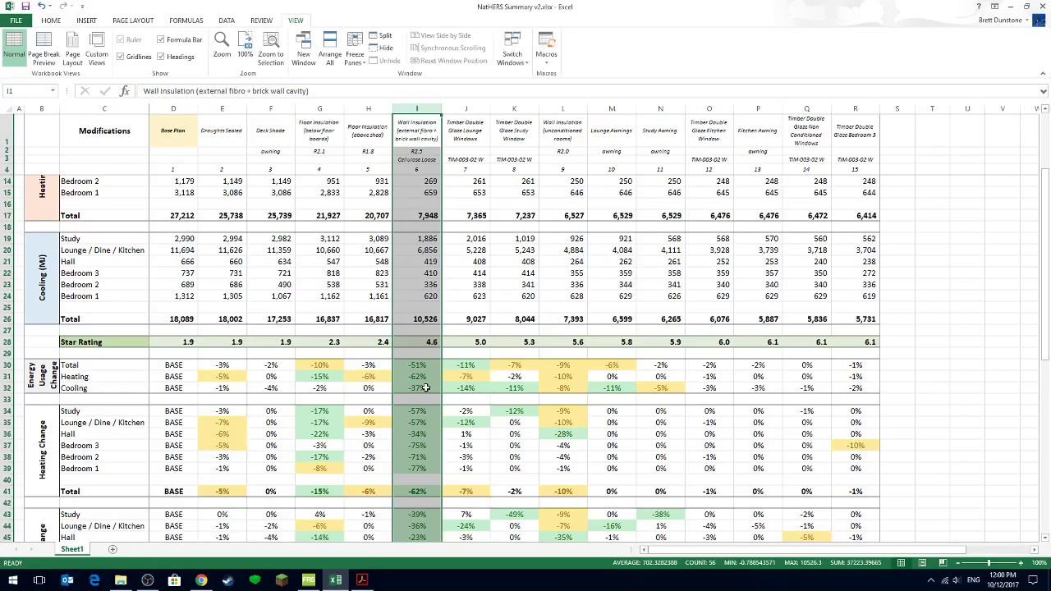
scroll(426, 388, "up", 2)
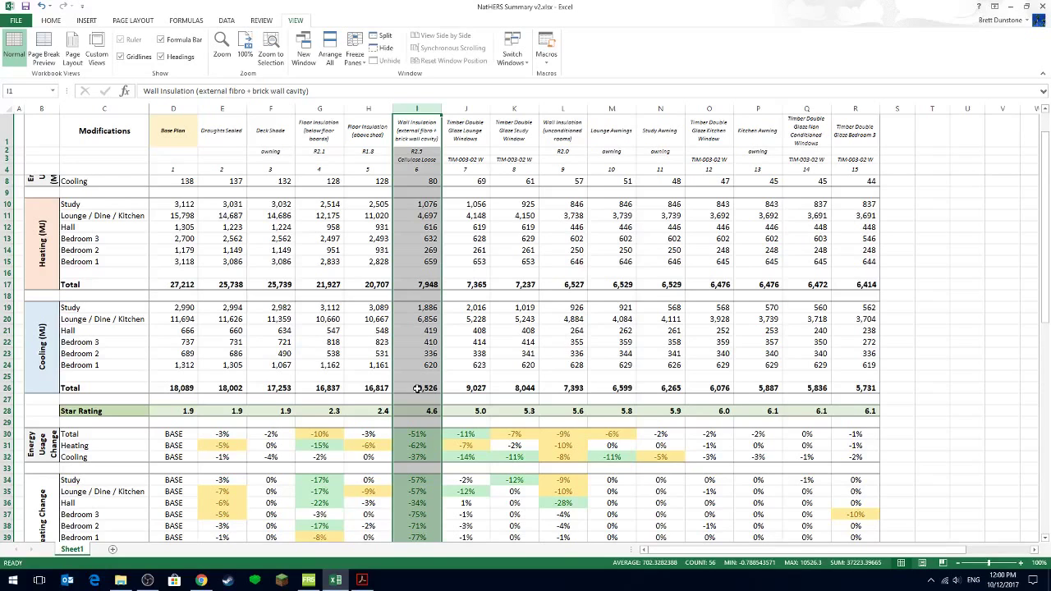
scroll(417, 389, "down", 3)
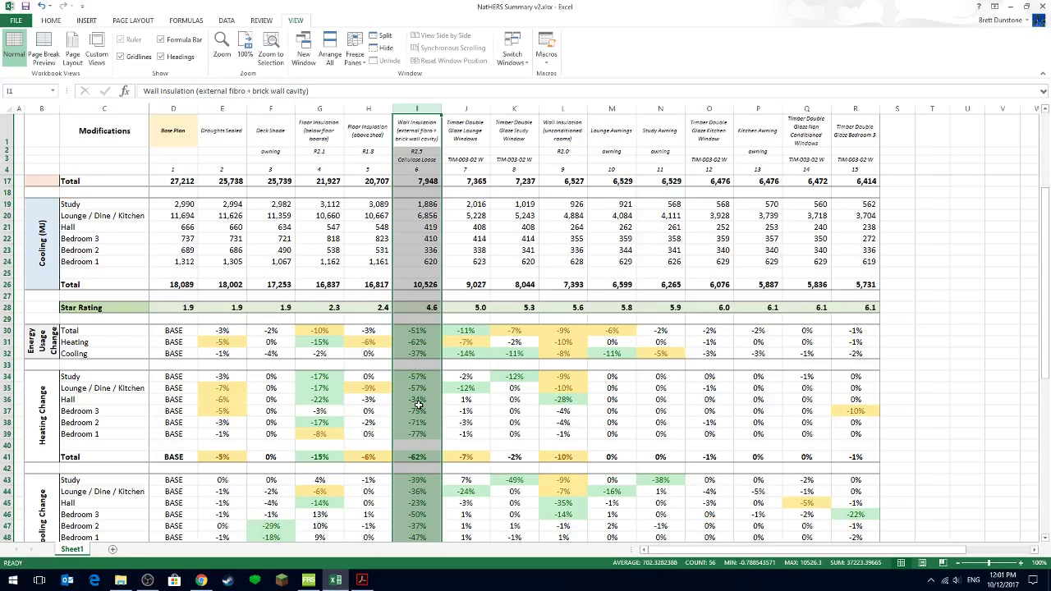
scroll(418, 405, "down", 5)
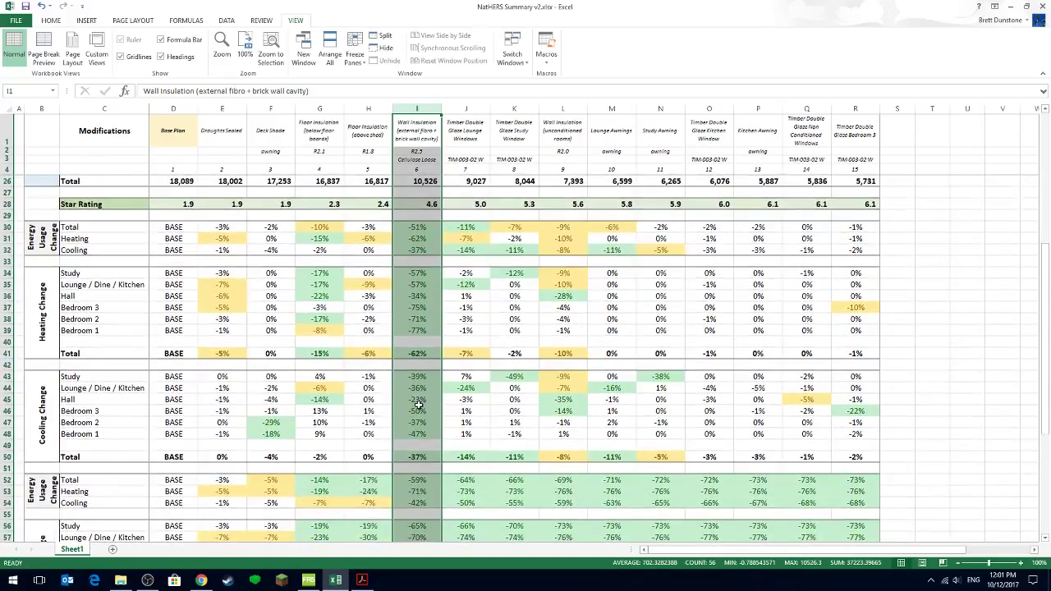
scroll(418, 405, "up", 3)
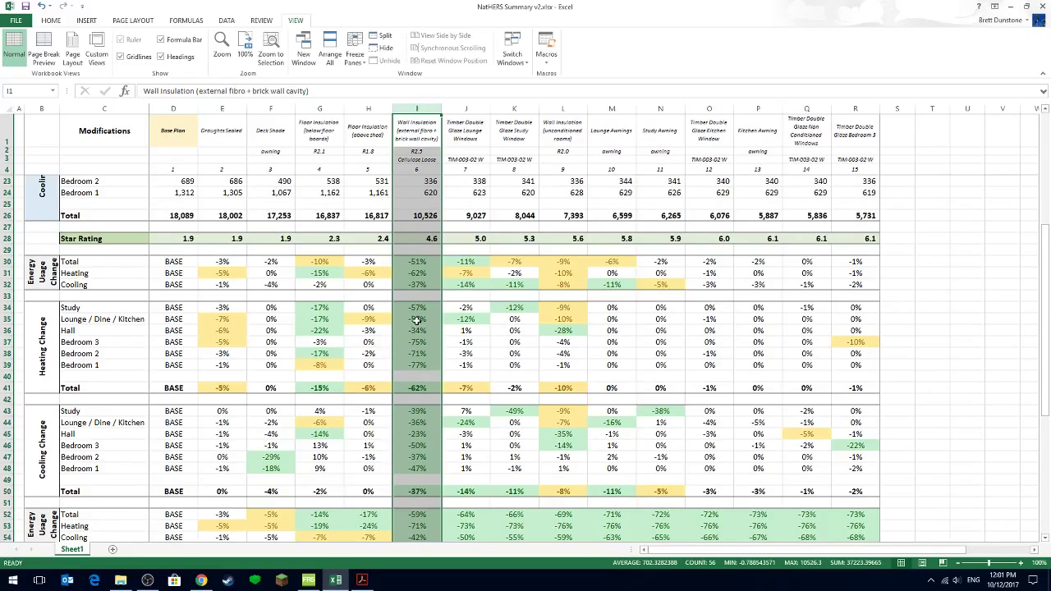
Step: Select the Timber Double Glaze Lounge Windows and Study Window columns, and view the House plan in FirstRate
scroll(419, 359, "up", 3)
scroll(419, 359, "up", 3)
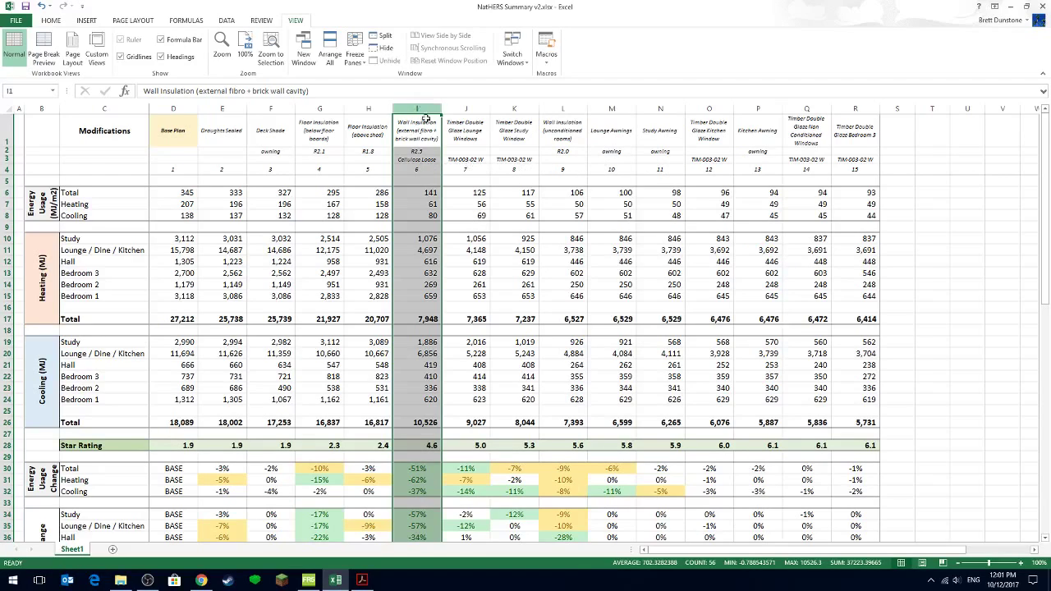
left_click_drag(465, 108, 500, 105)
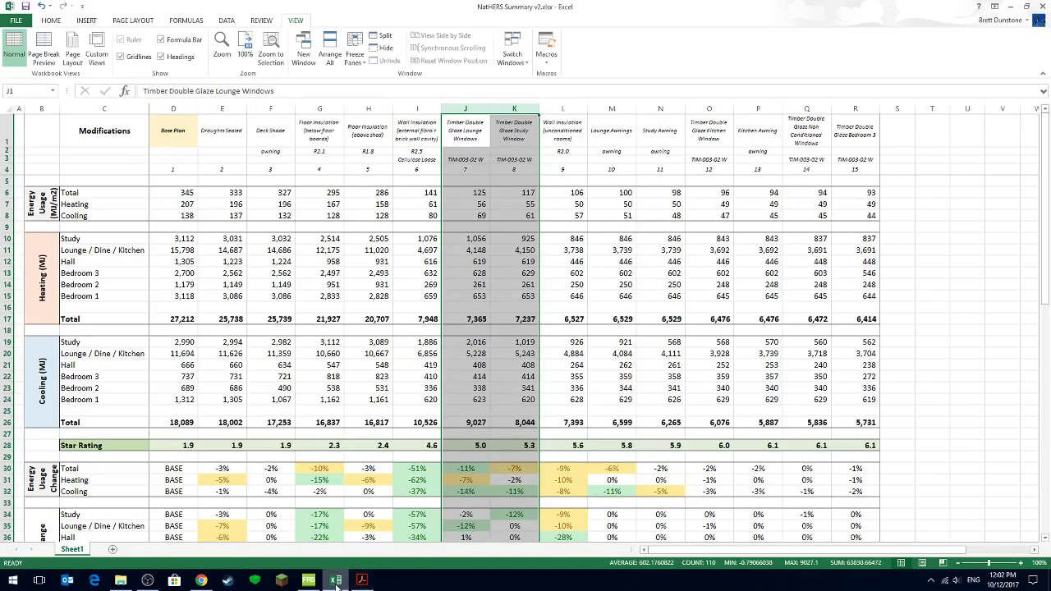
left_click(307, 580)
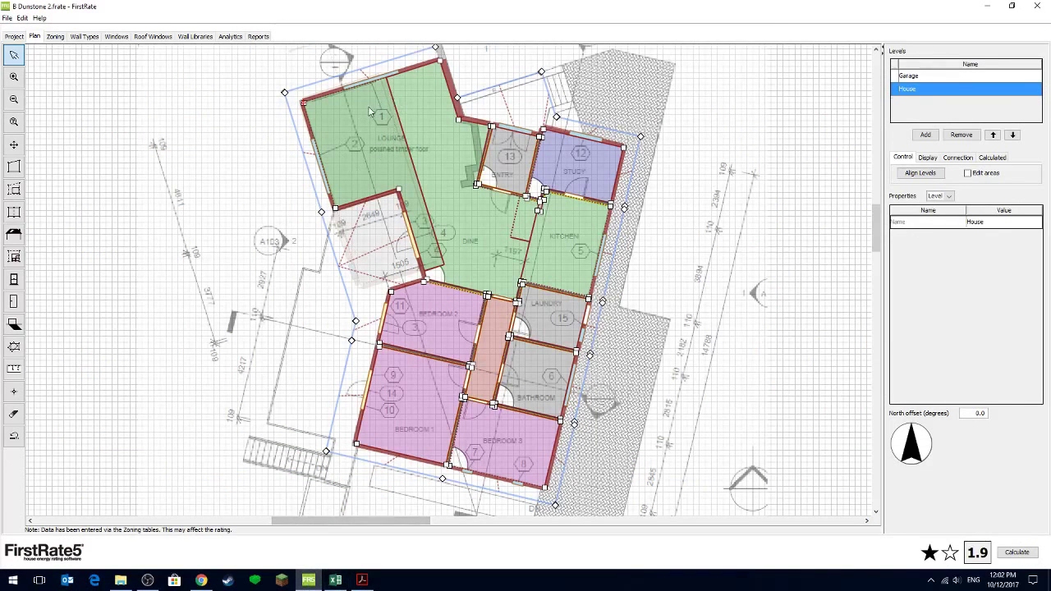
scroll(386, 82, "down", 3)
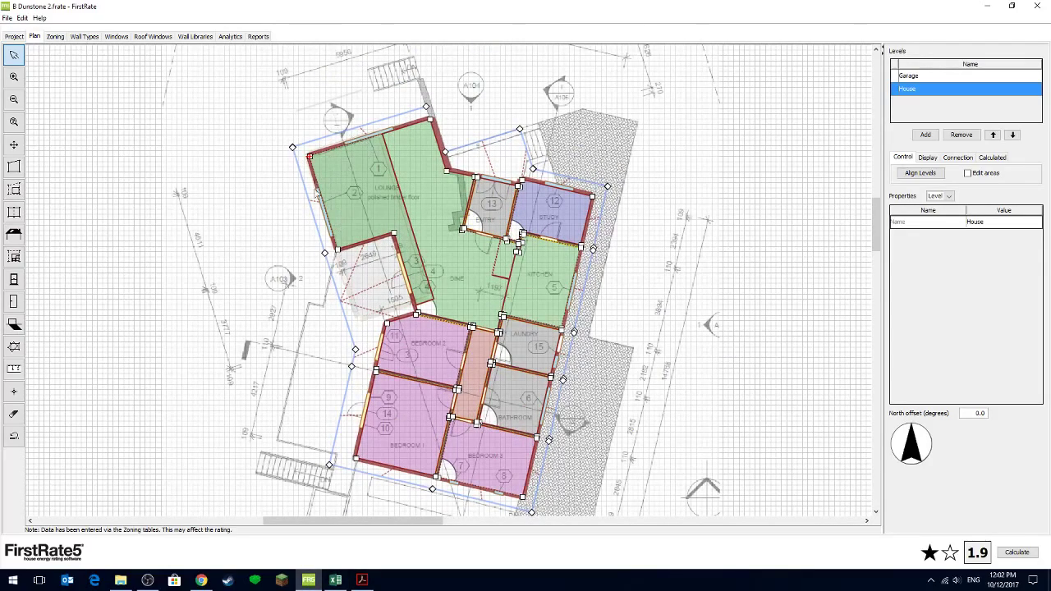
scroll(319, 365, "down", 2)
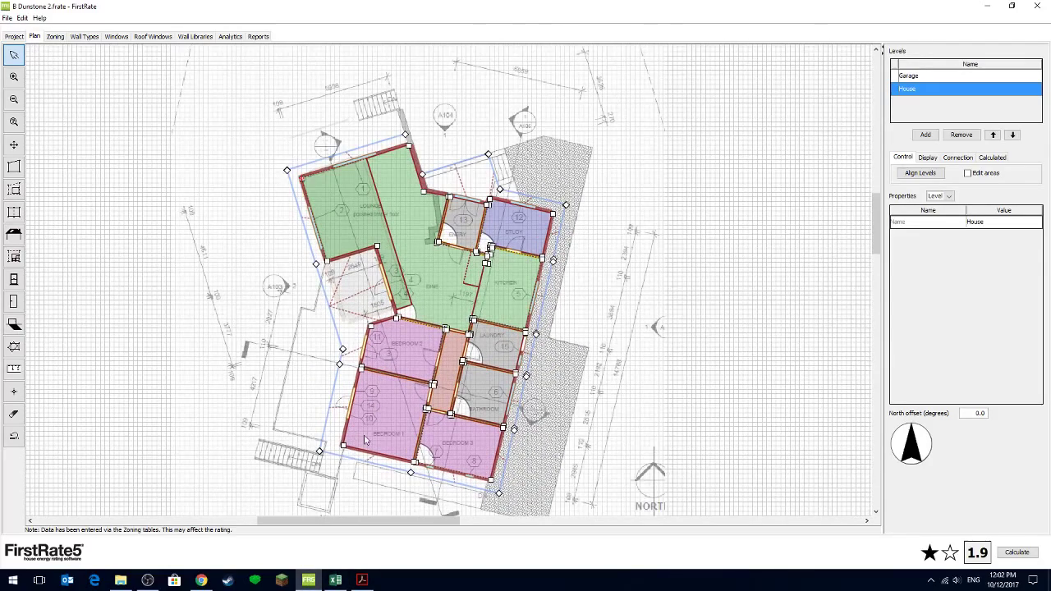
scroll(384, 487, "down", 1)
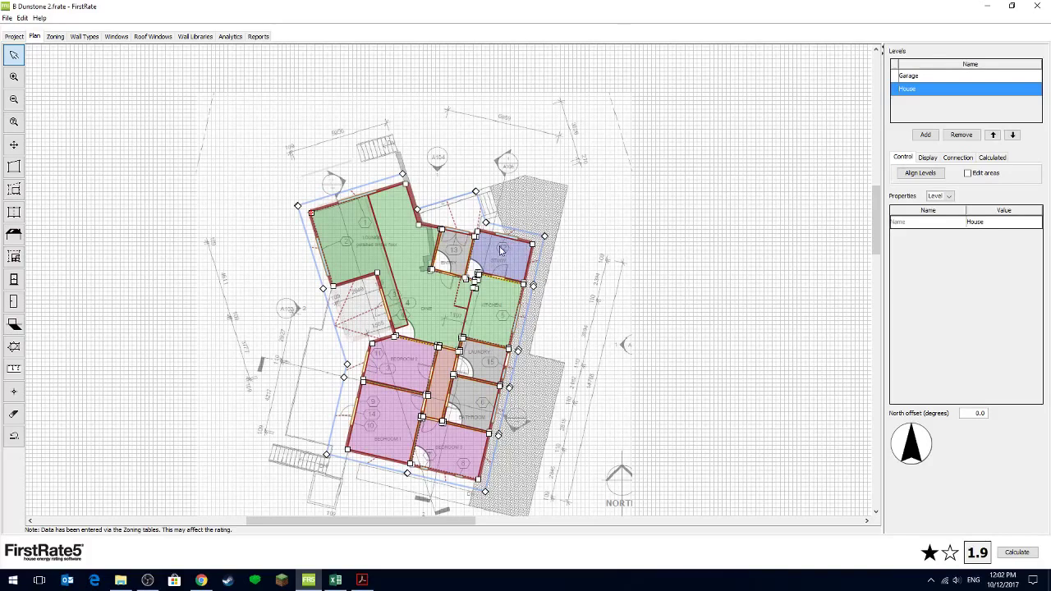
Step: Return to the Excel summary and examine the lounge and study double-glazing columns' star ratings and room-by-room heating and cooling changes
left_click(335, 581)
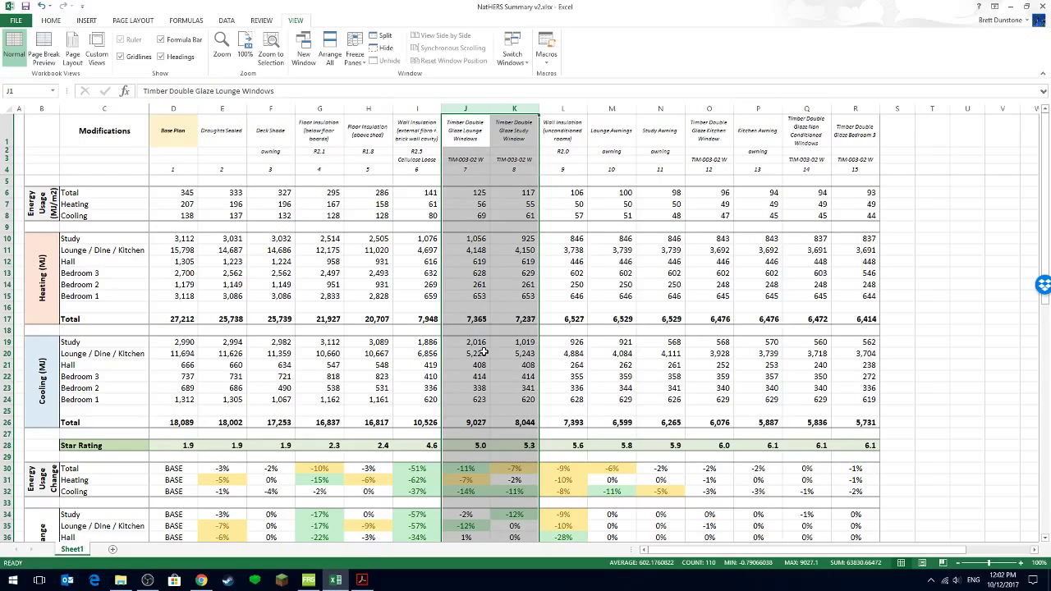
scroll(489, 357, "down", 4)
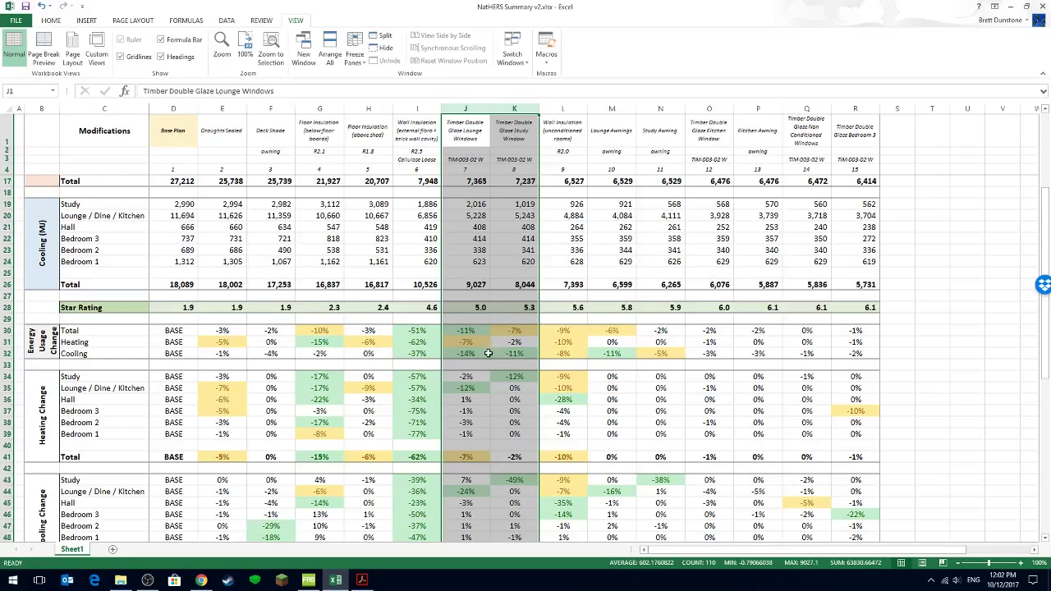
scroll(488, 353, "up", 4)
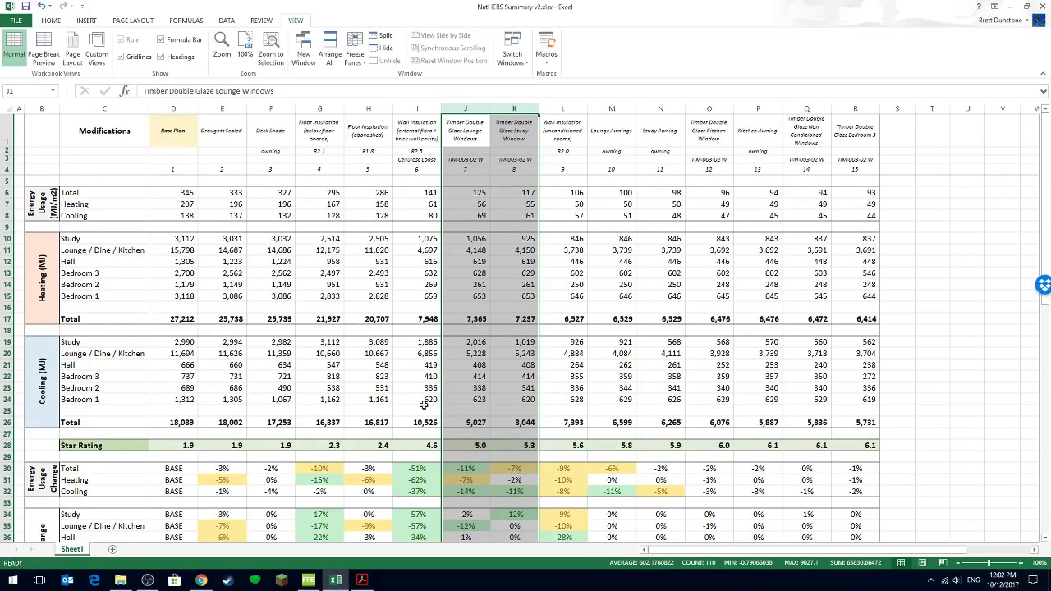
scroll(418, 402, "down", 1)
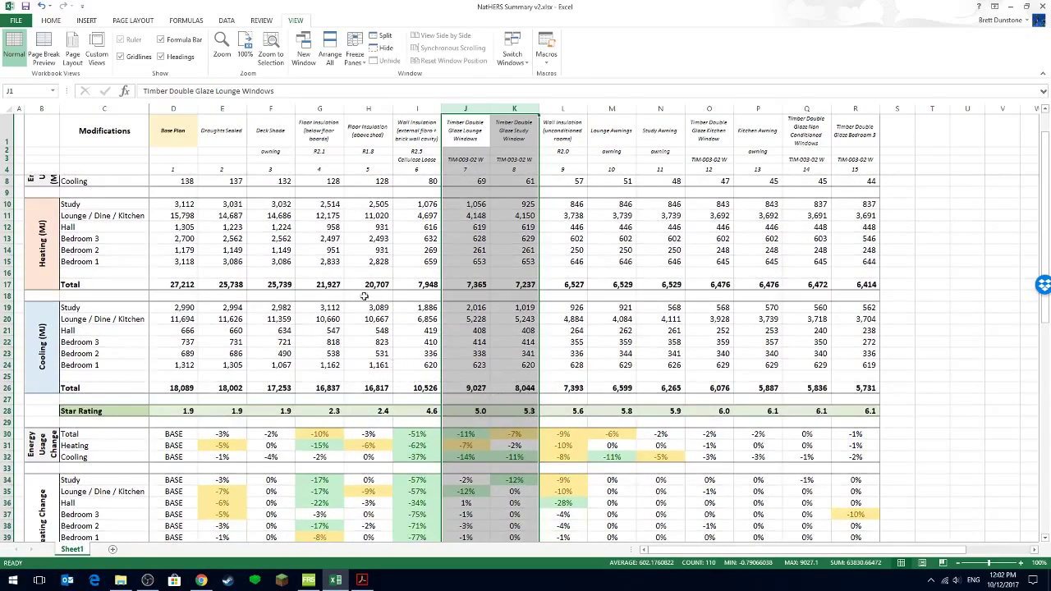
scroll(483, 402, "down", 1)
scroll(483, 402, "down", 3)
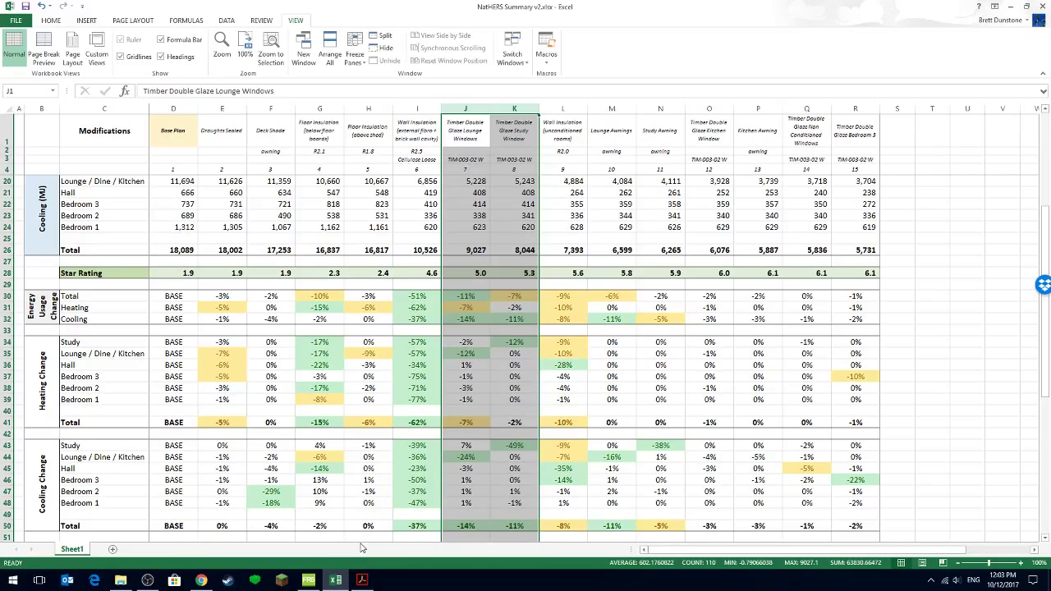
Step: Inspect the rooms on the House plan in FirstRate, and return to the Excel summary with the lounge and study double-glazing columns selected
left_click(308, 582)
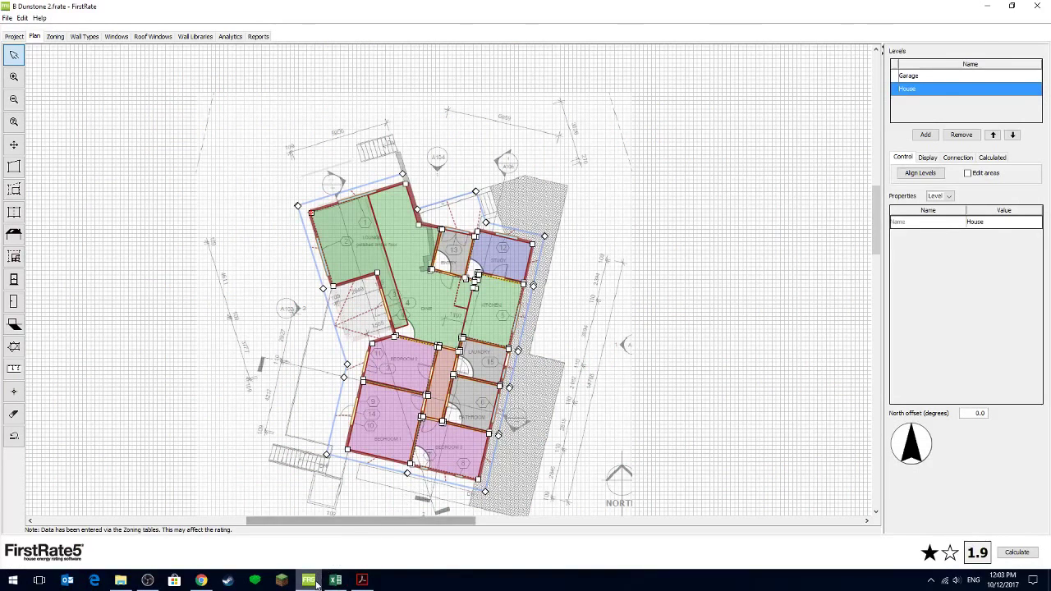
mouse_move(339, 584)
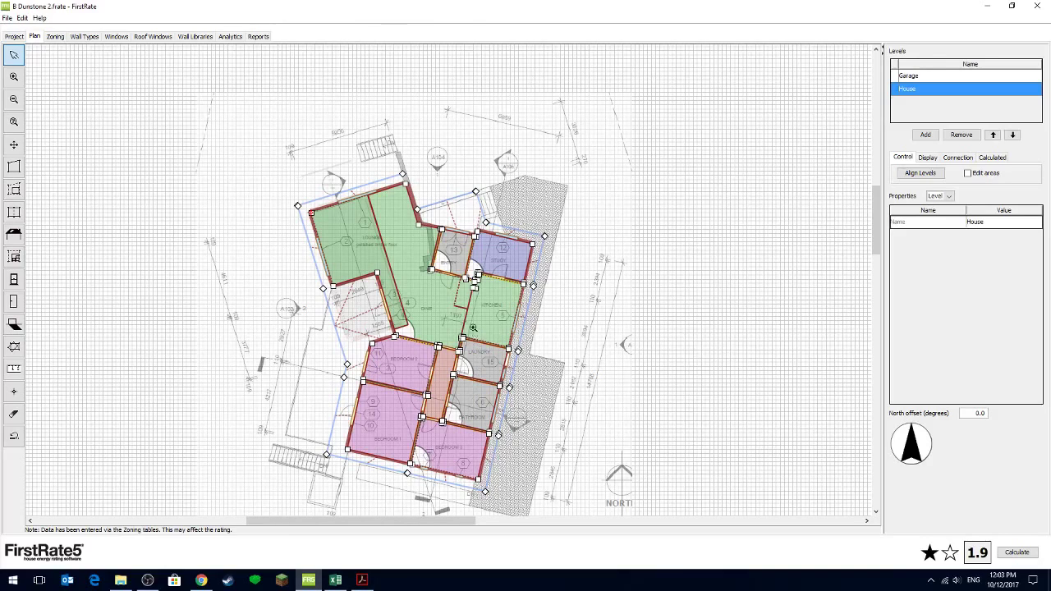
scroll(474, 329, "up", 2)
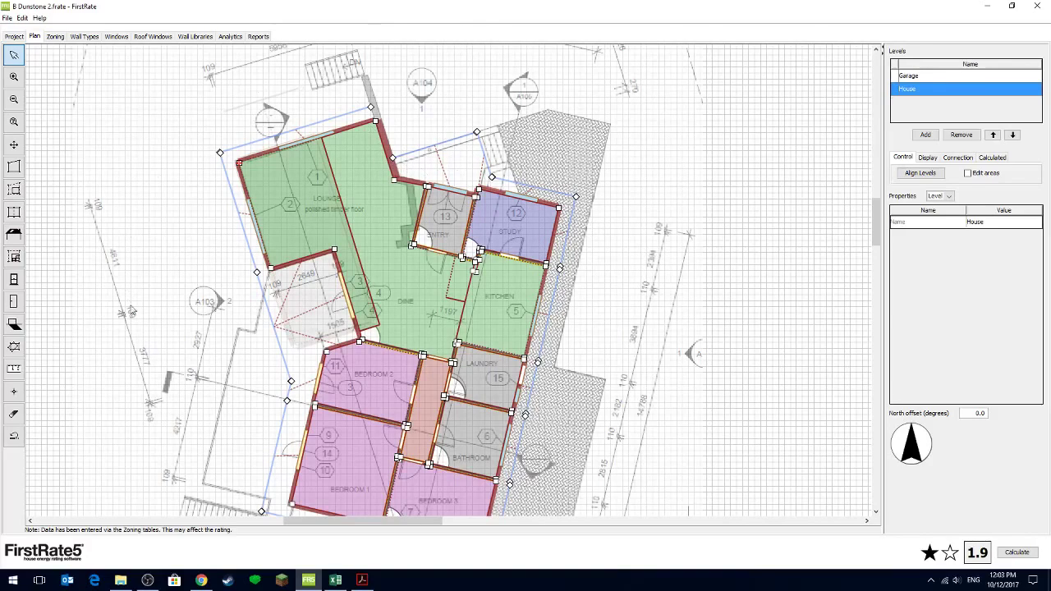
scroll(495, 499, "up", 3)
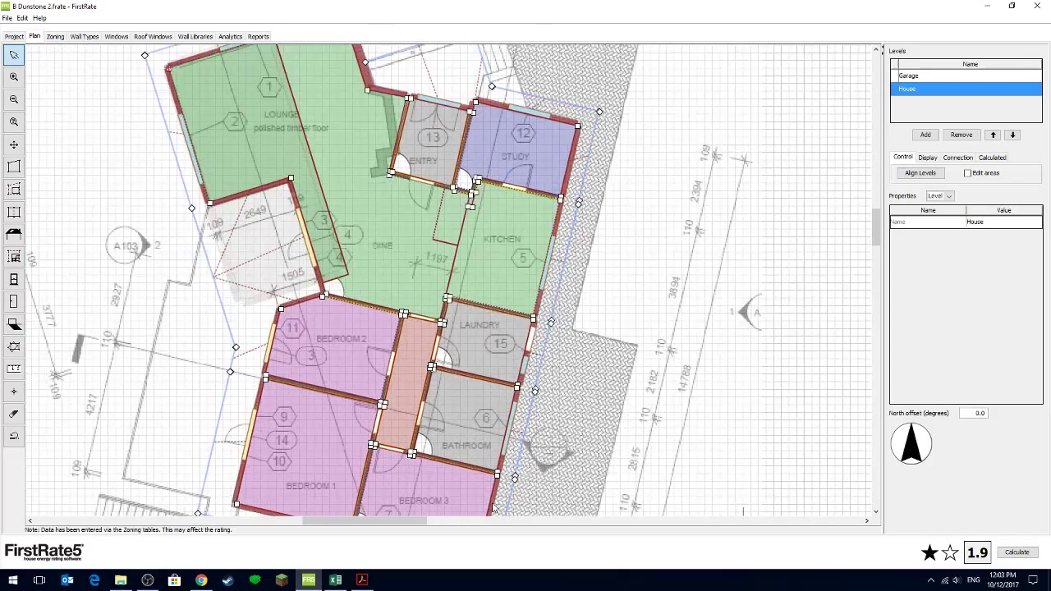
scroll(438, 331, "down", 1)
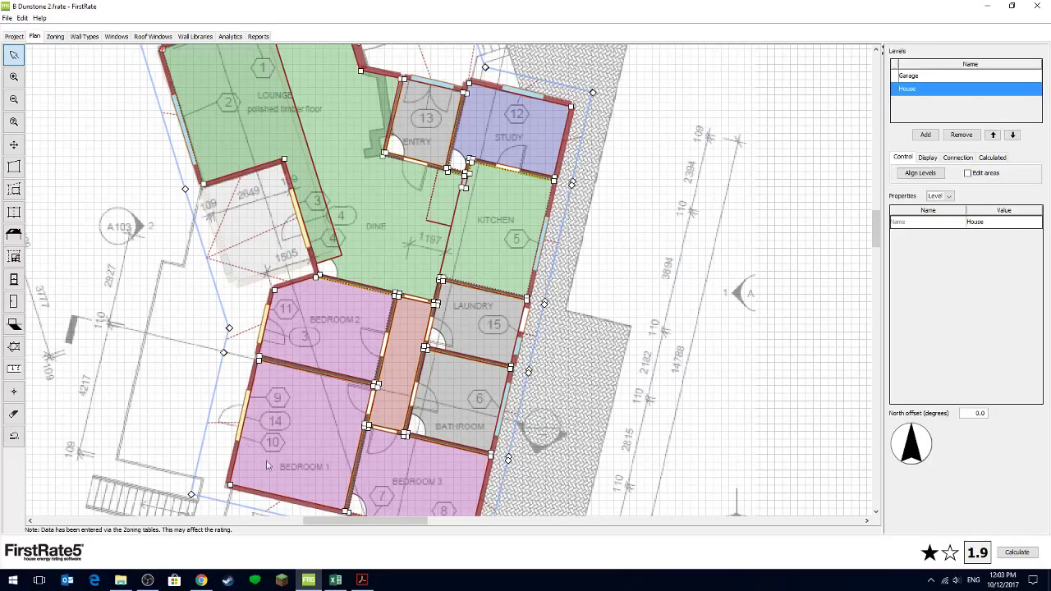
left_click(335, 581)
left_click_drag(466, 108, 514, 109)
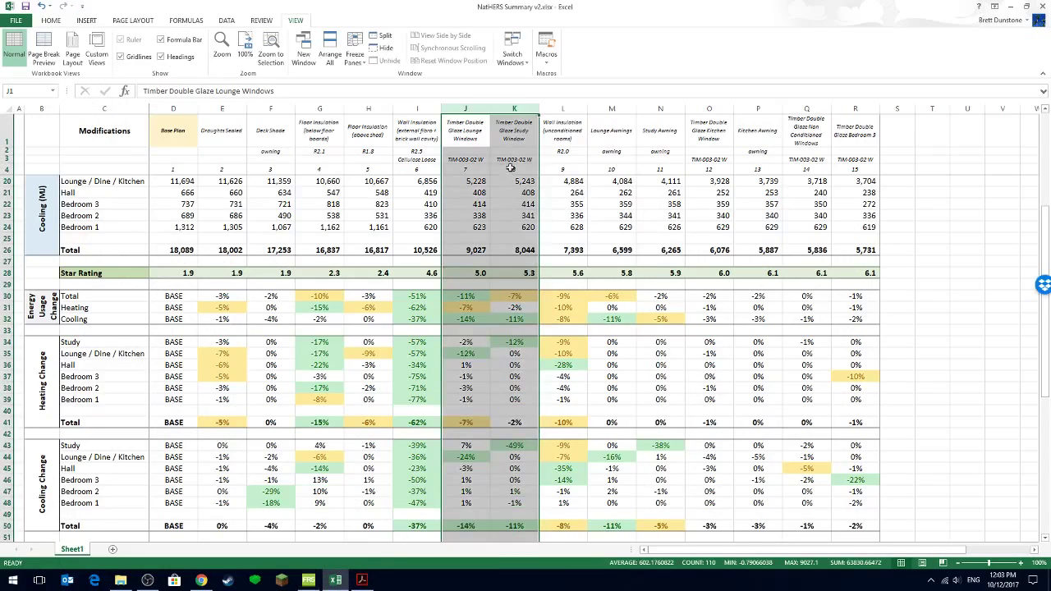
Step: Examine the Wall Insulation (unconditioned rooms) column's percentage changes and compare its star rating with the Base Plan's
left_click(563, 108)
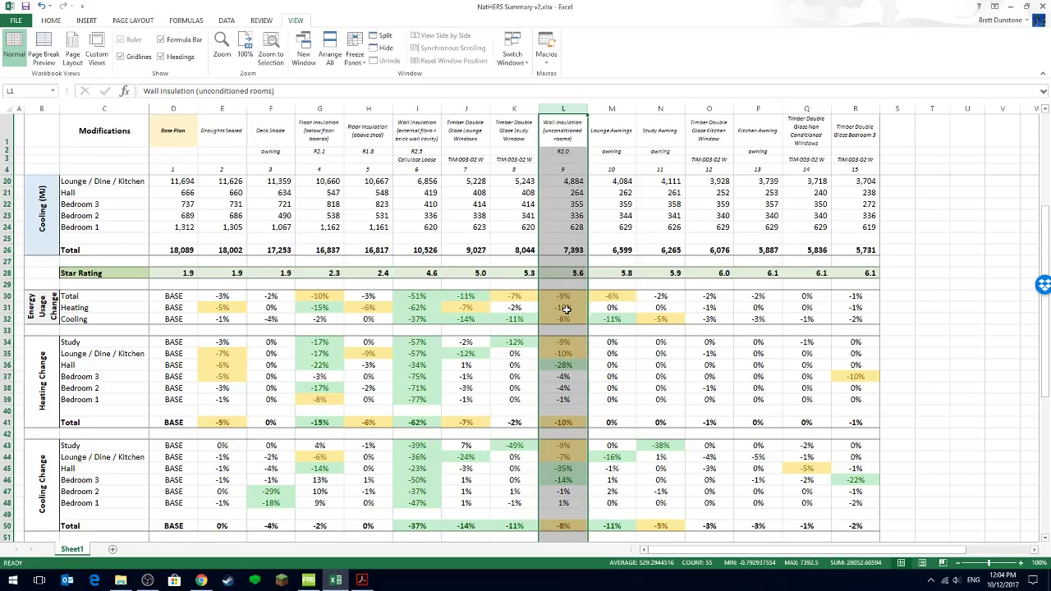
scroll(567, 309, "down", 2)
scroll(567, 305, "up", 2)
left_click(566, 272)
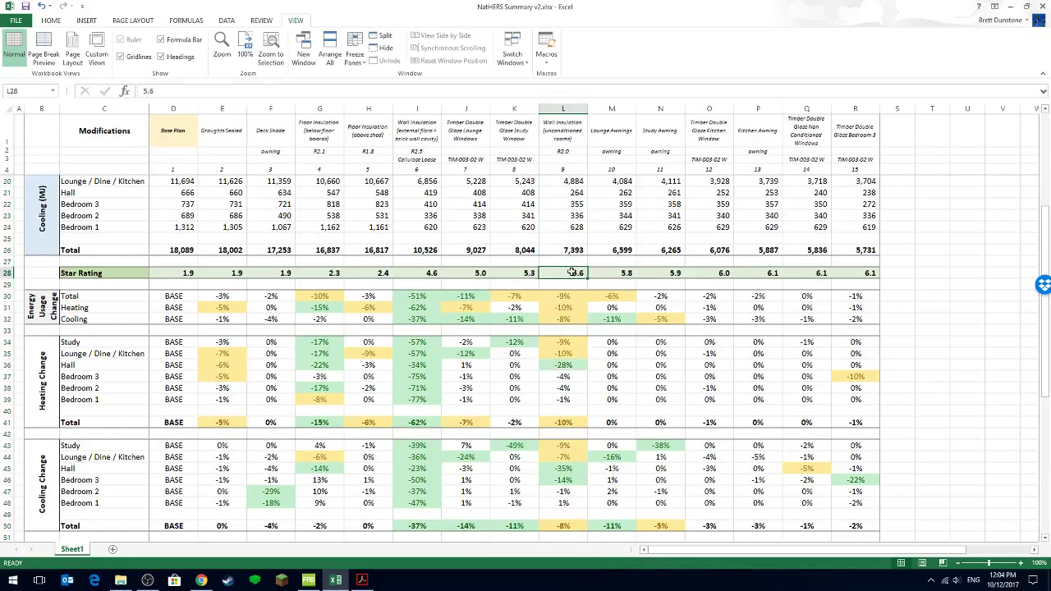
left_click(187, 272)
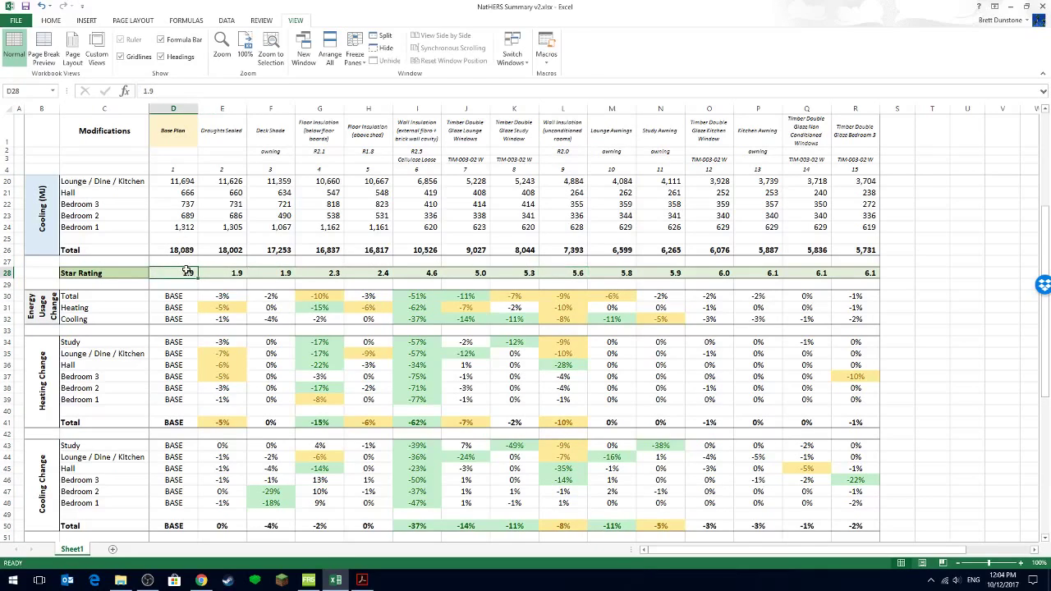
left_click(570, 271)
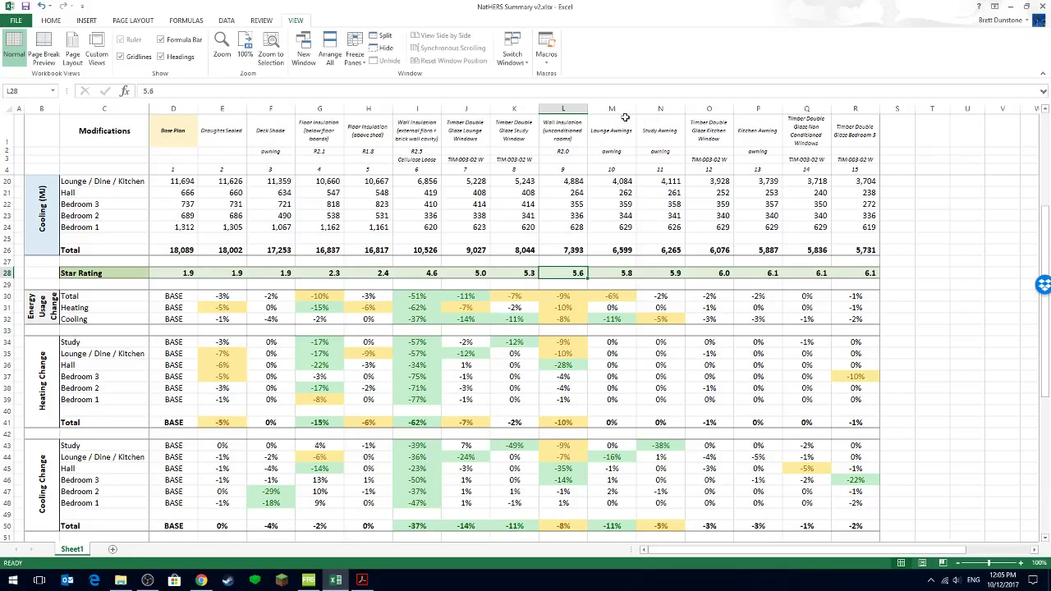
Step: Select the columns from Lounge Awnings through Timber Double Glaze Bedroom 3 and examine their star ratings and percentage changes
left_click_drag(623, 109, 836, 115)
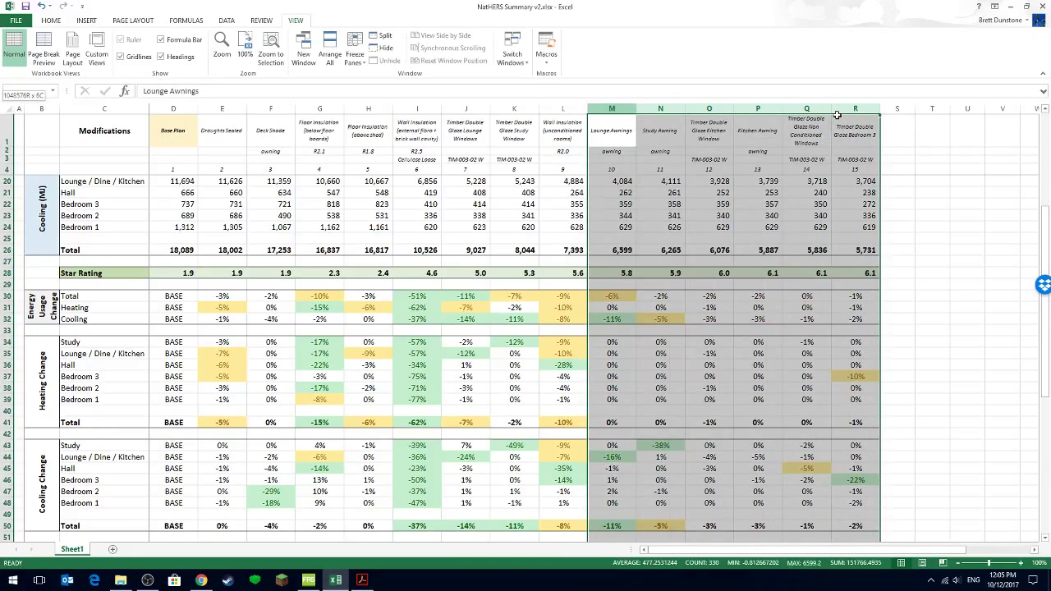
left_click_drag(837, 115, 838, 118)
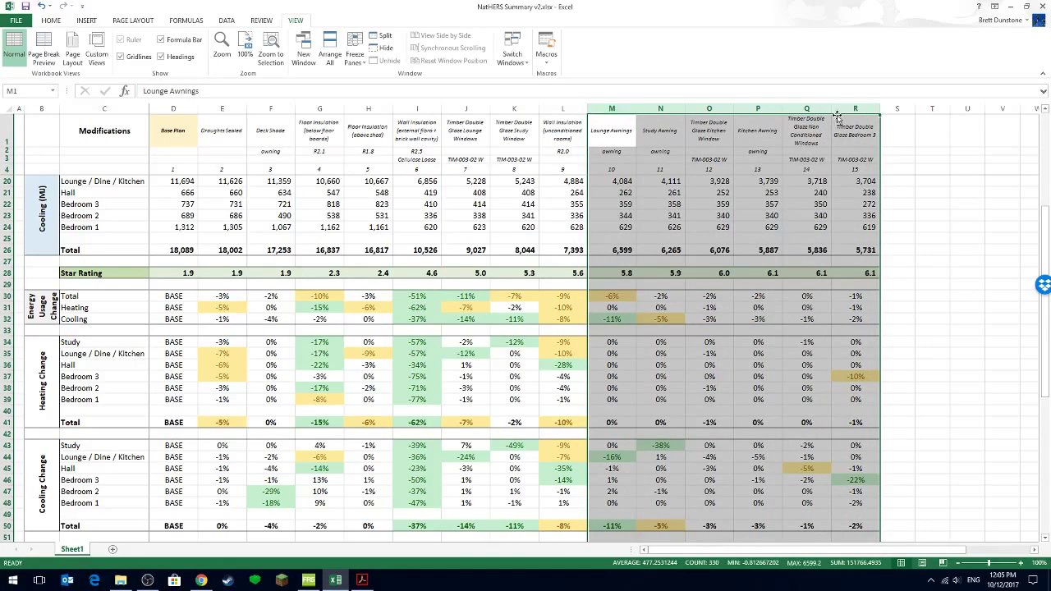
scroll(735, 343, "down", 1)
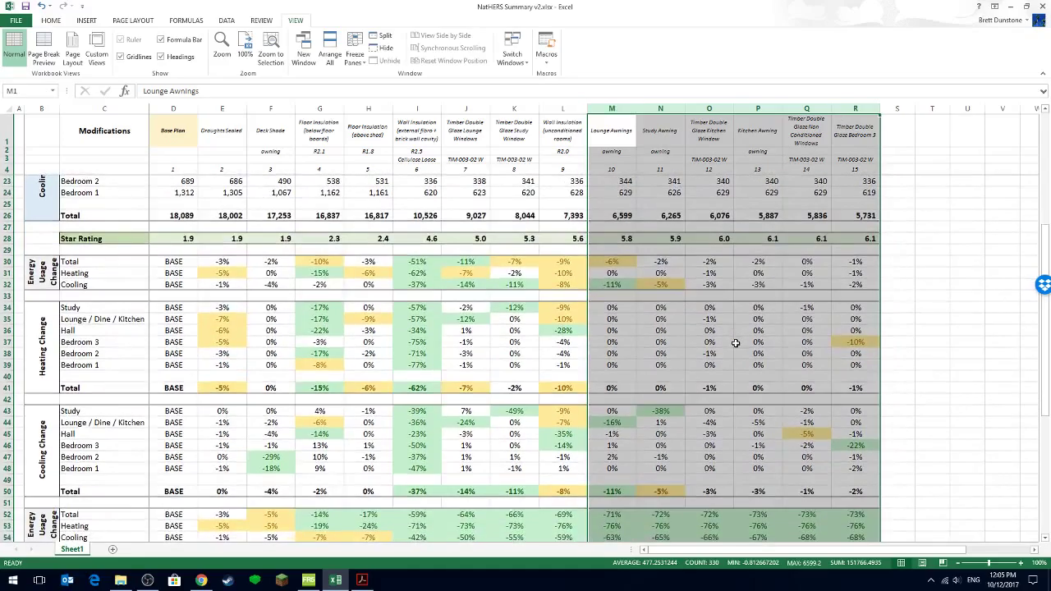
scroll(736, 343, "up", 3)
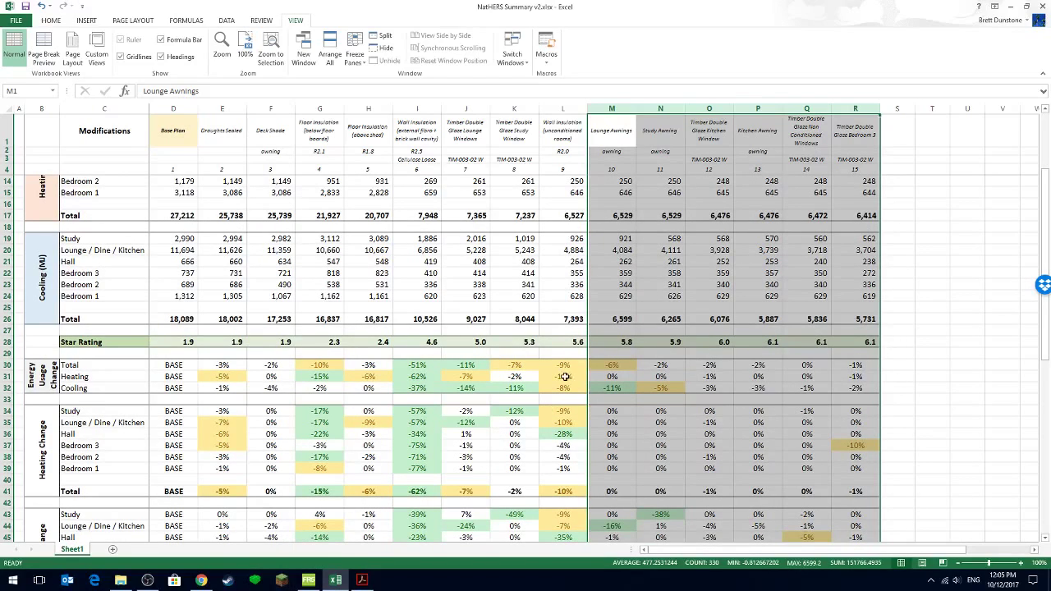
Step: Switch to FirstRate and examine the lounge area on the House plan
left_click(308, 580)
scroll(589, 334, "down", 2)
scroll(474, 148, "up", 2)
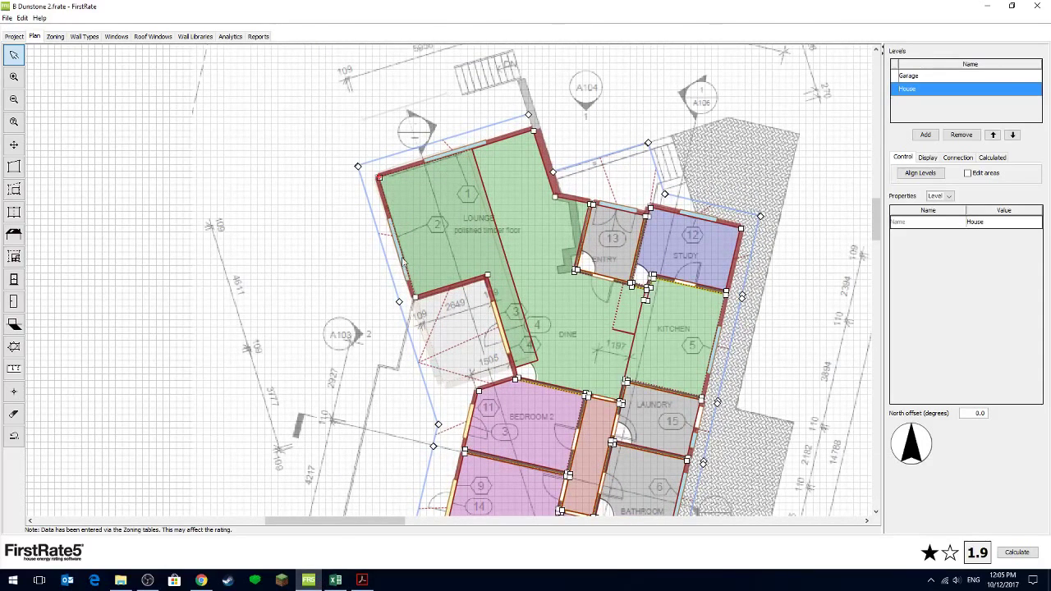
scroll(477, 299, "down", 1)
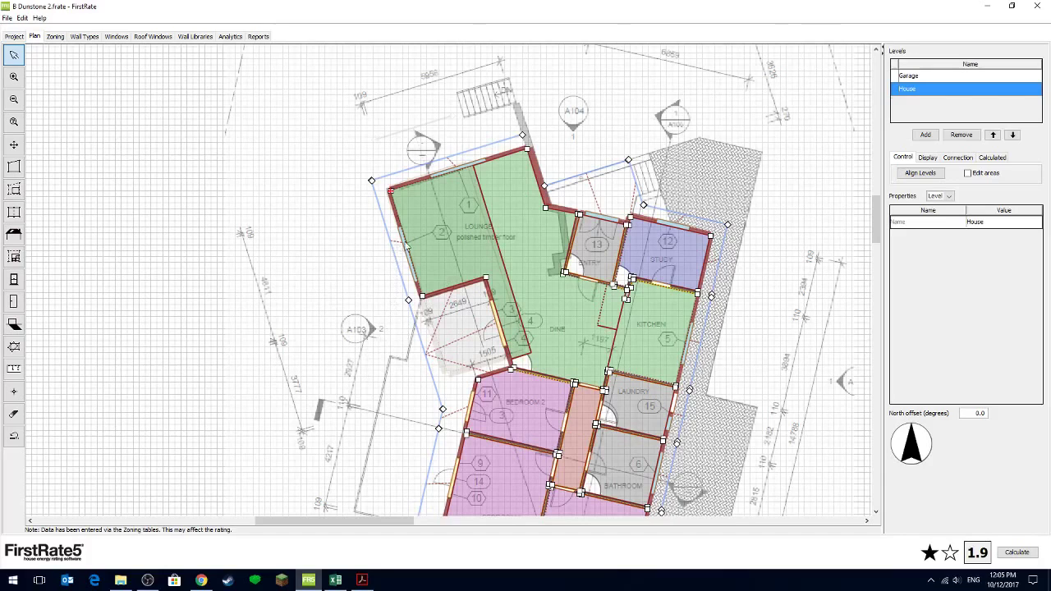
scroll(410, 352, "down", 1)
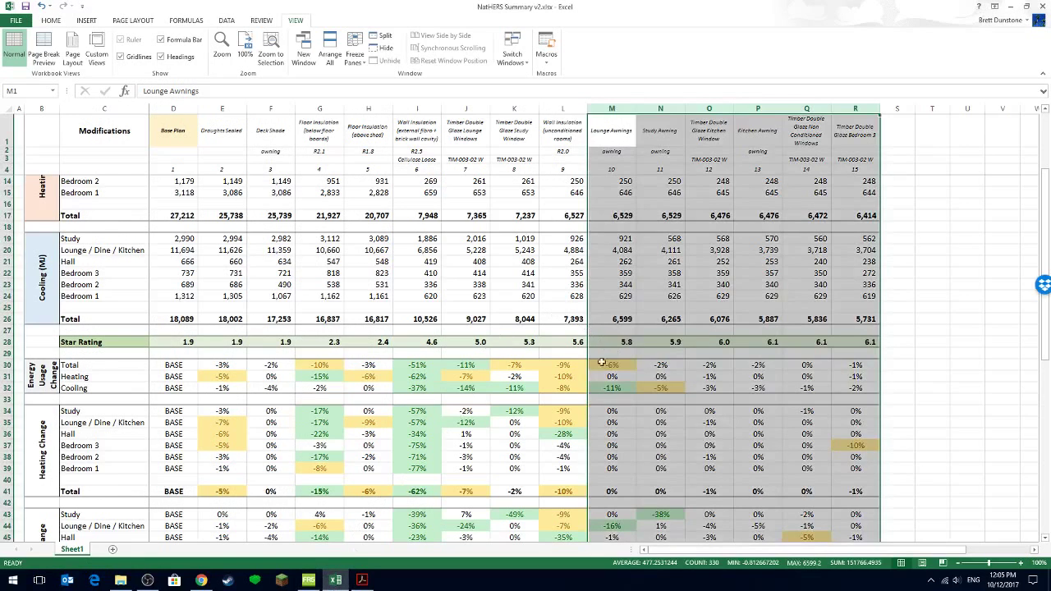
Step: Check the Lounge Awnings heating and cooling usage changes in the Excel summary, including the room-by-room cooling changes
left_click(612, 376)
left_click(612, 388)
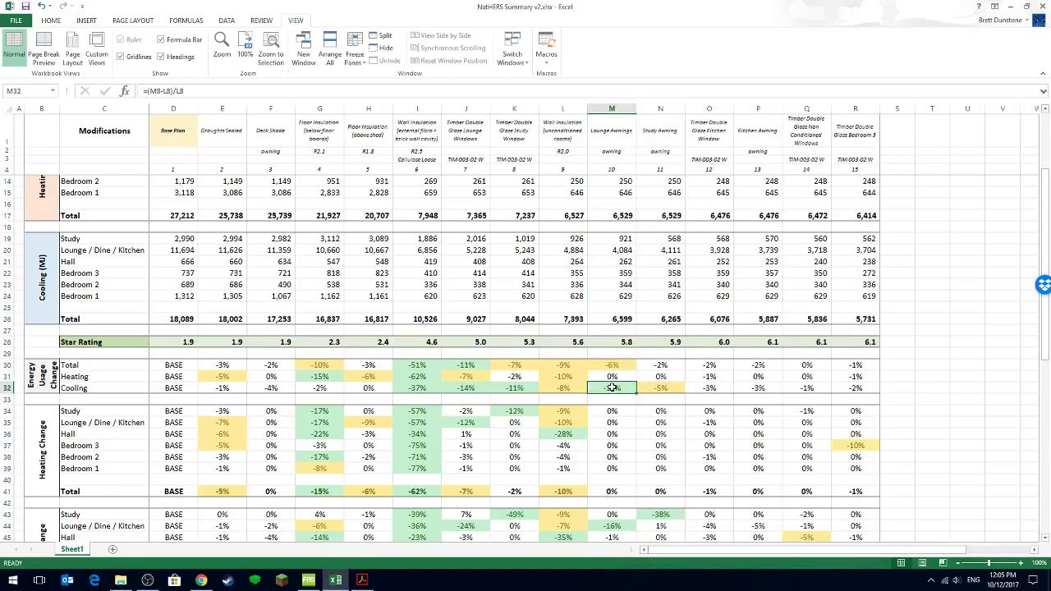
scroll(615, 382, "down", 3)
scroll(614, 382, "down", 1)
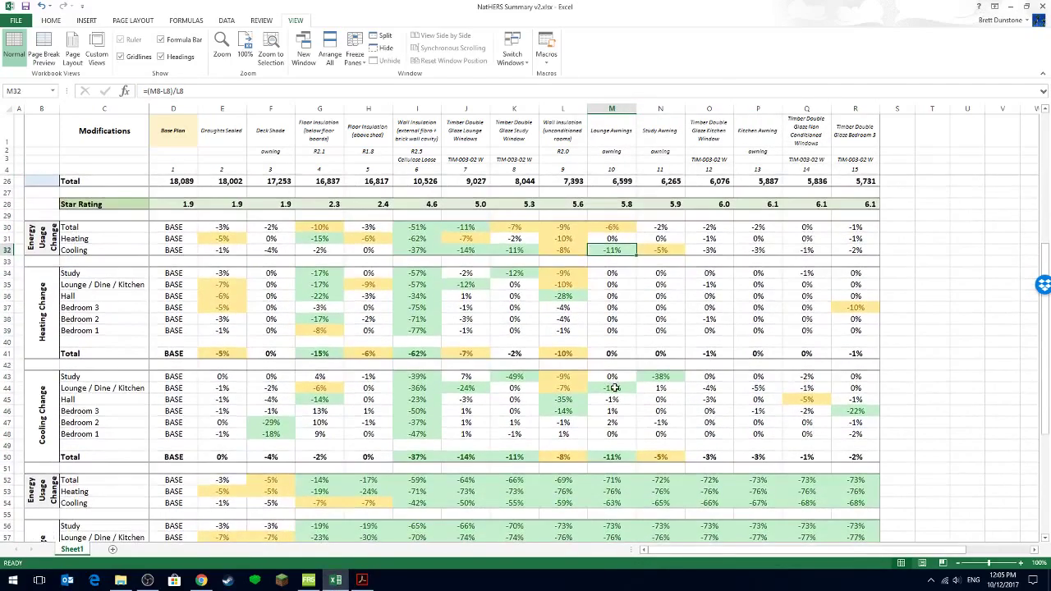
scroll(614, 388, "up", 4)
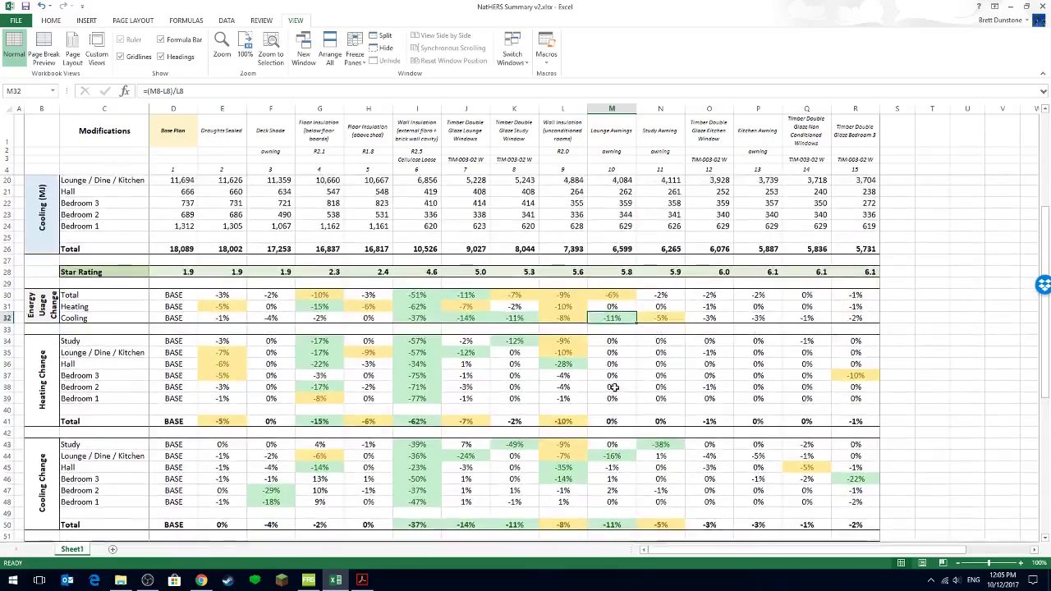
Step: View the whole House plan in FirstRate, look closer at the rooms, and return to the Excel summary
left_click(308, 581)
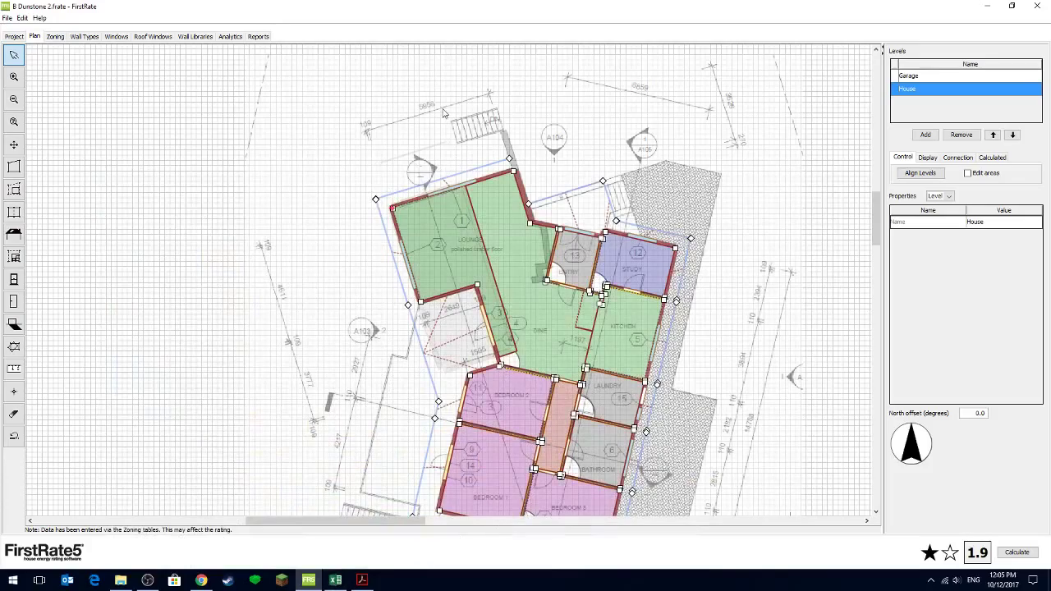
scroll(320, 124, "down", 4)
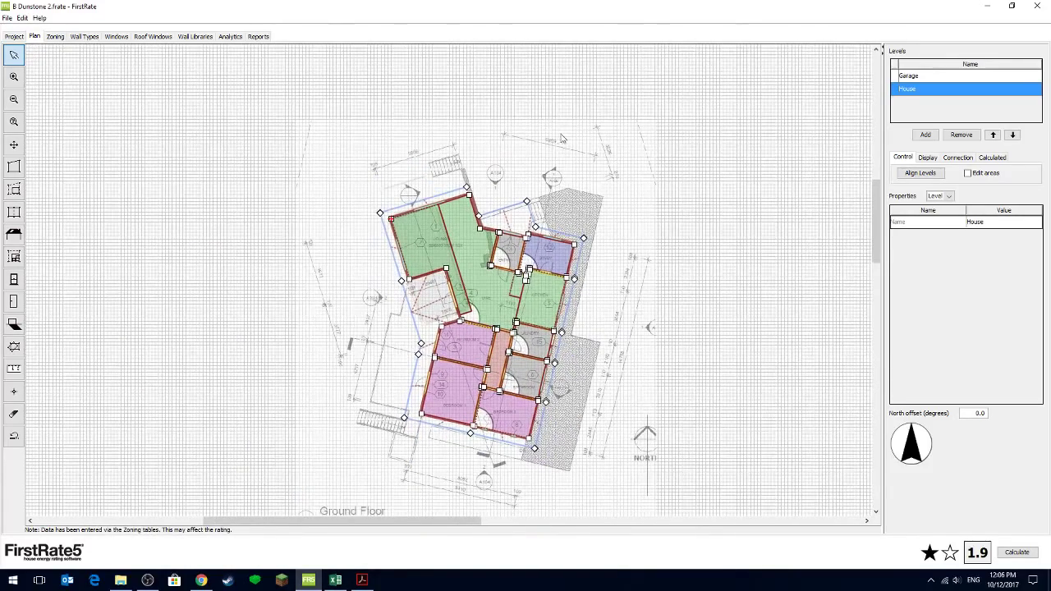
scroll(449, 160, "up", 2)
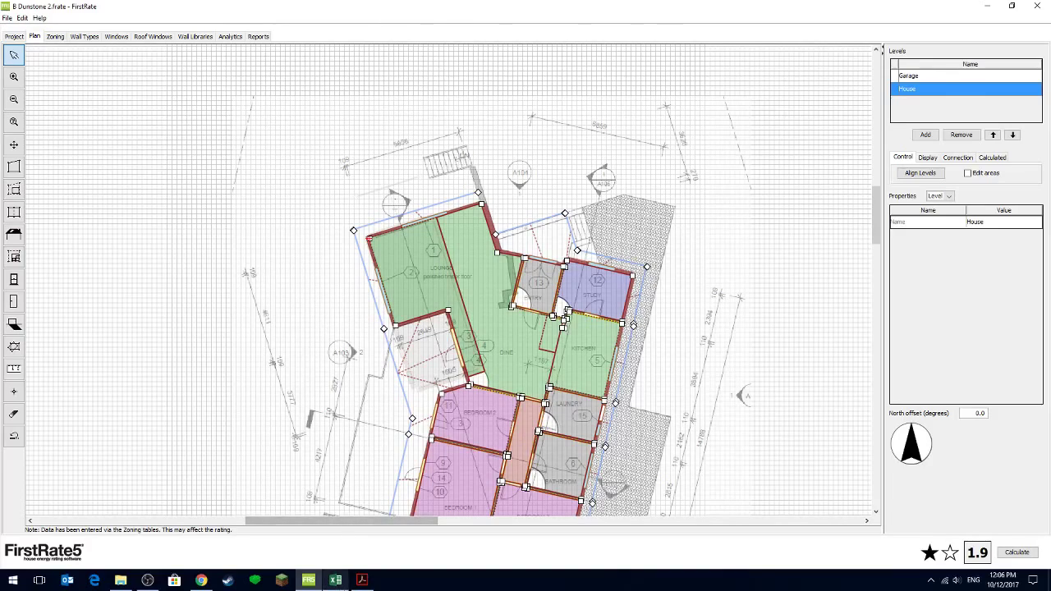
left_click(343, 583)
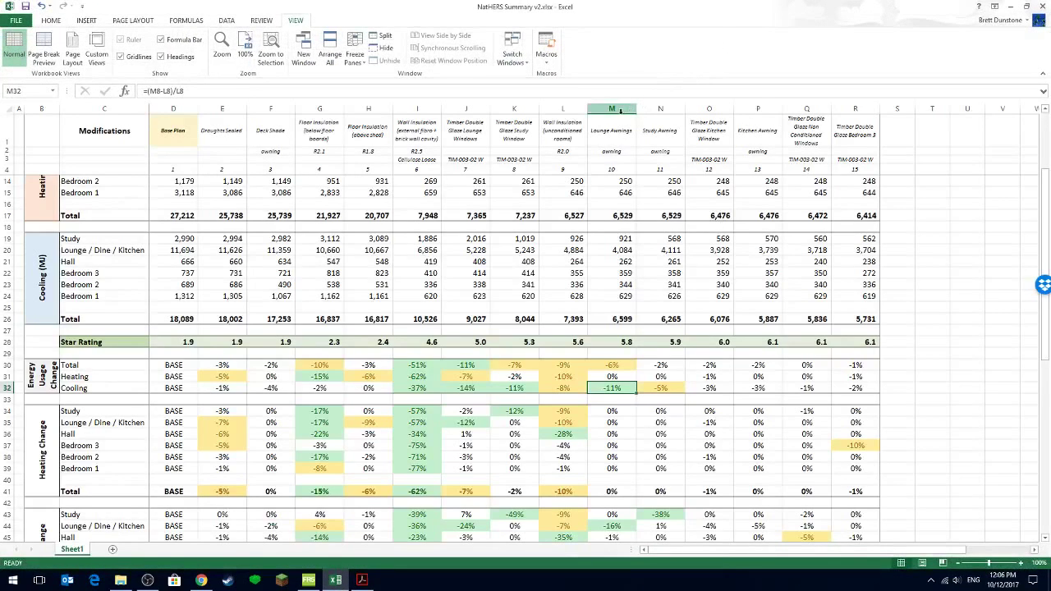
Step: Select the Lounge Awnings column and the Study Awning column, and compare the Study Awning's energy use, star rating and room-by-room changes
left_click(614, 109)
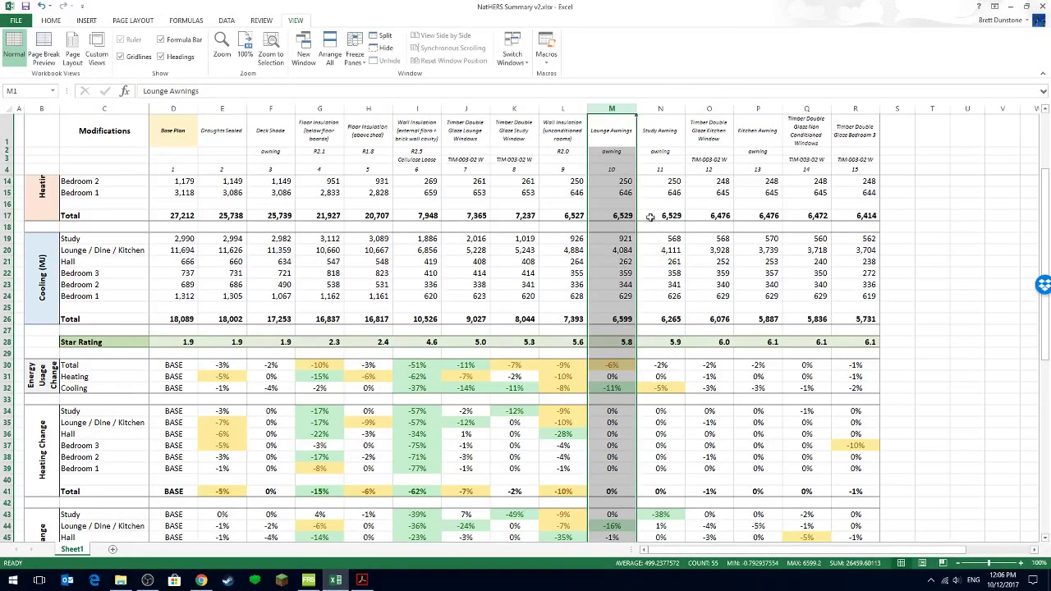
left_click(658, 110)
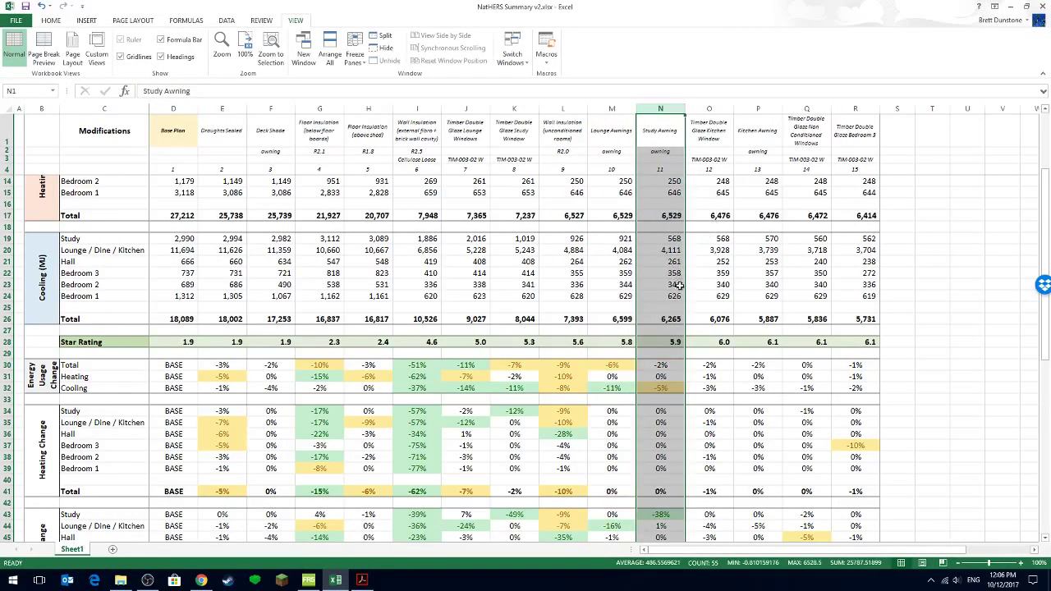
scroll(675, 384, "down", 1)
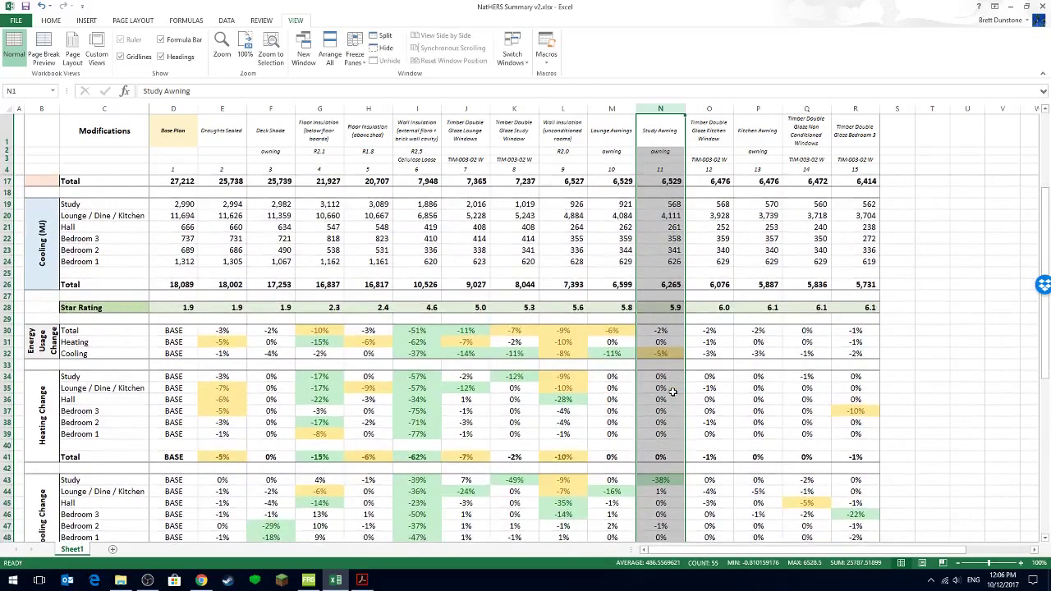
scroll(665, 445, "down", 1)
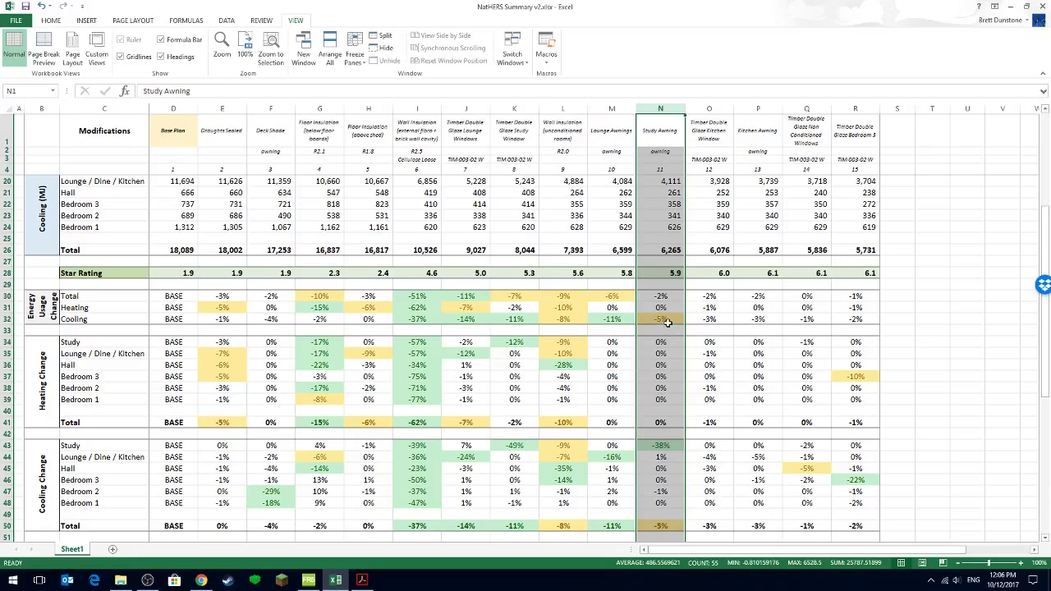
scroll(667, 323, "up", 3)
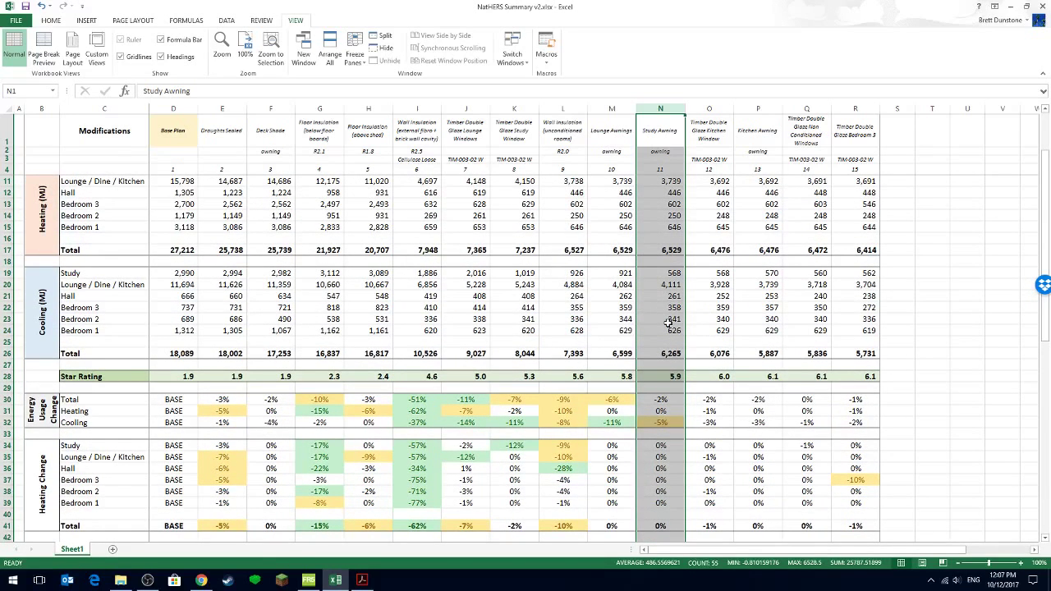
scroll(667, 323, "down", 3)
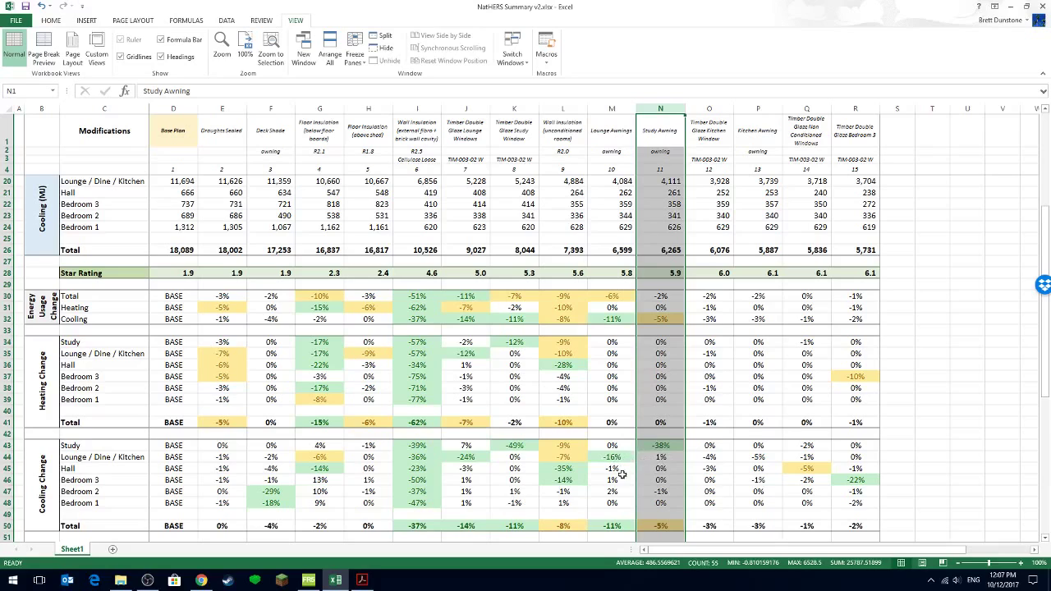
Step: Switch to FirstRate to look at the House plan, and return to the Excel summary
left_click(309, 580)
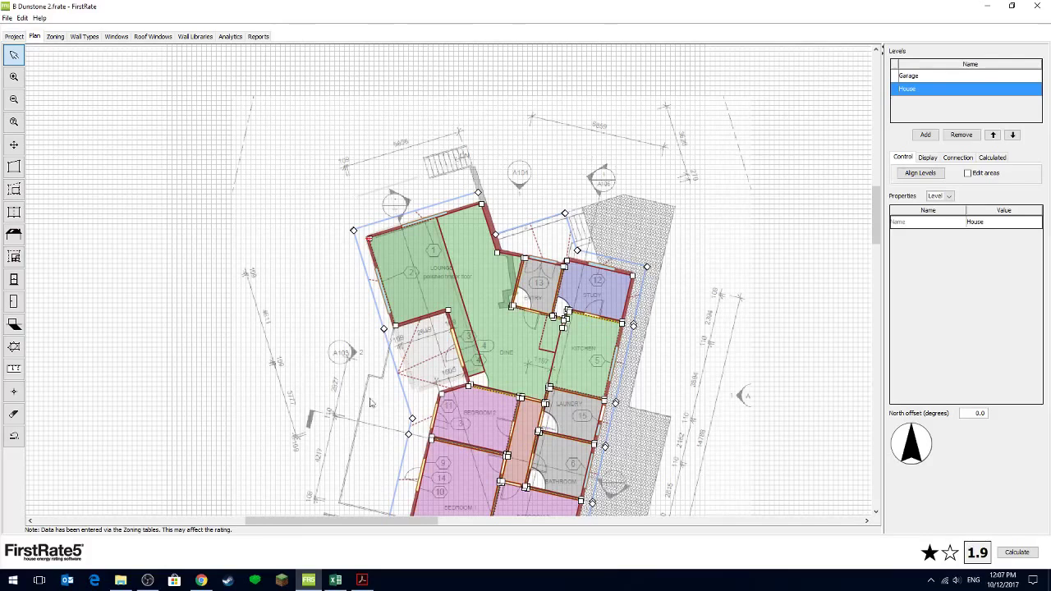
mouse_move(362, 579)
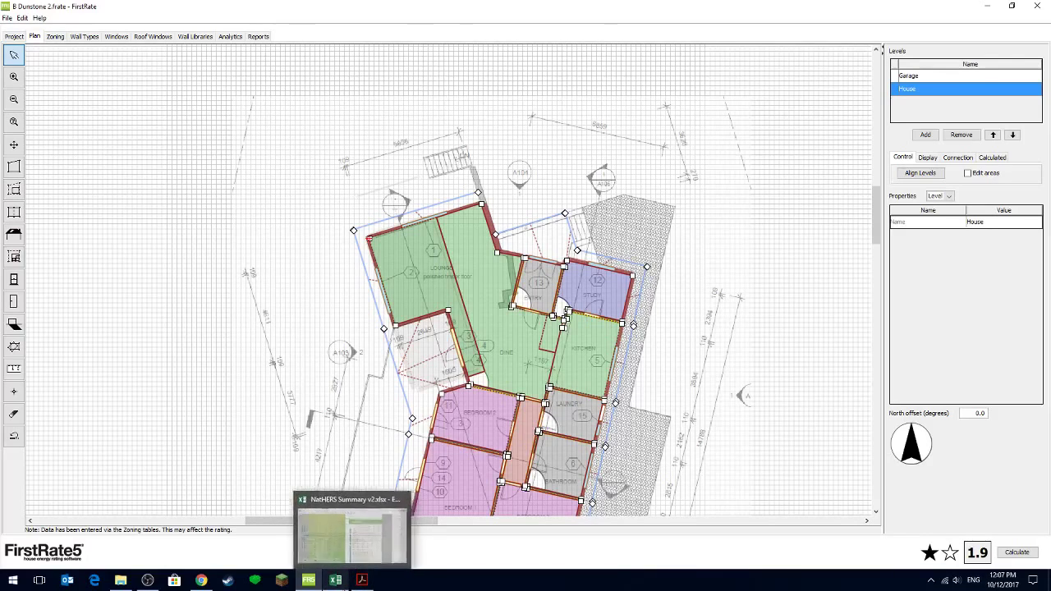
left_click(342, 587)
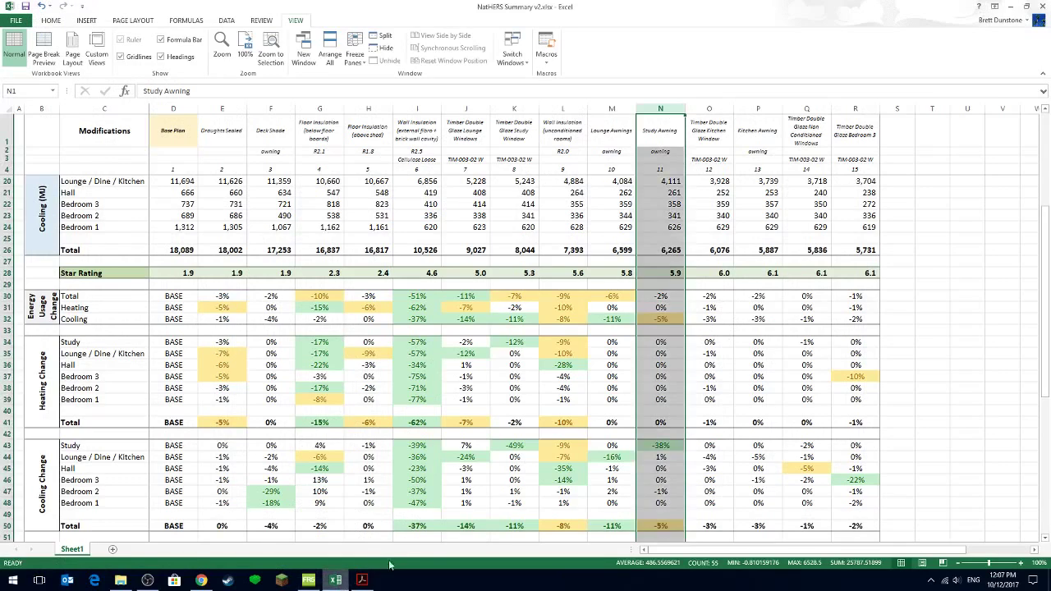
Step: Select the Timber Double Glaze Kitchen Window column and examine its star rating and its heating and cooling changes by room
left_click(700, 109)
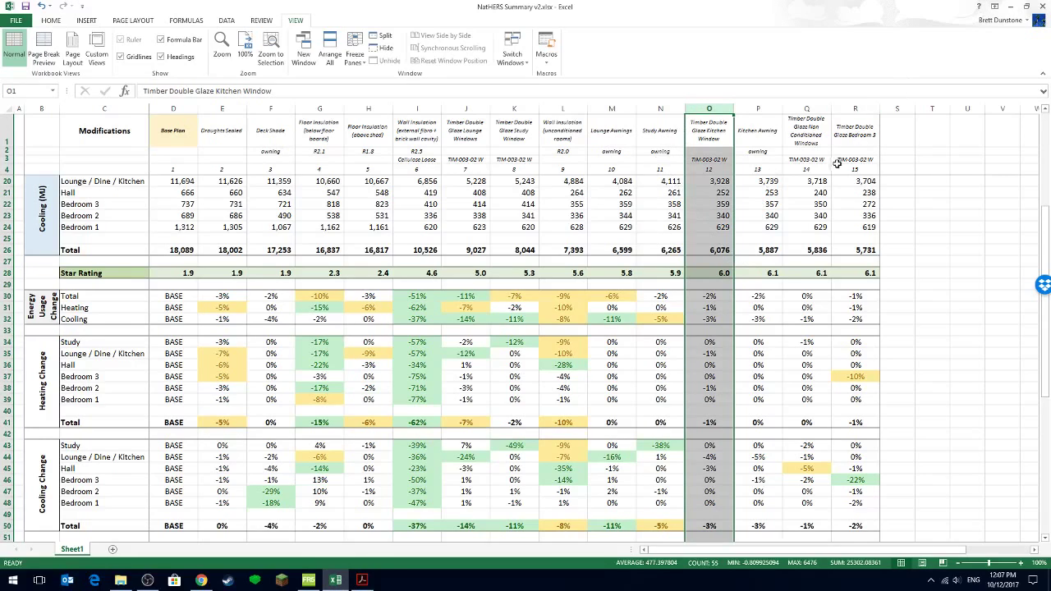
scroll(831, 167, "down", 1)
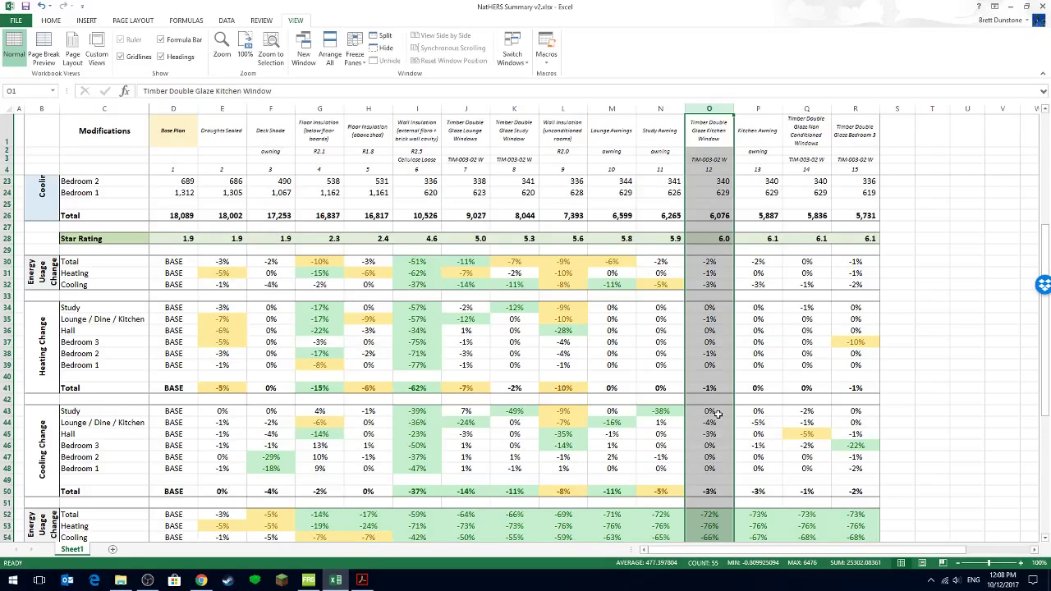
scroll(717, 413, "down", 2)
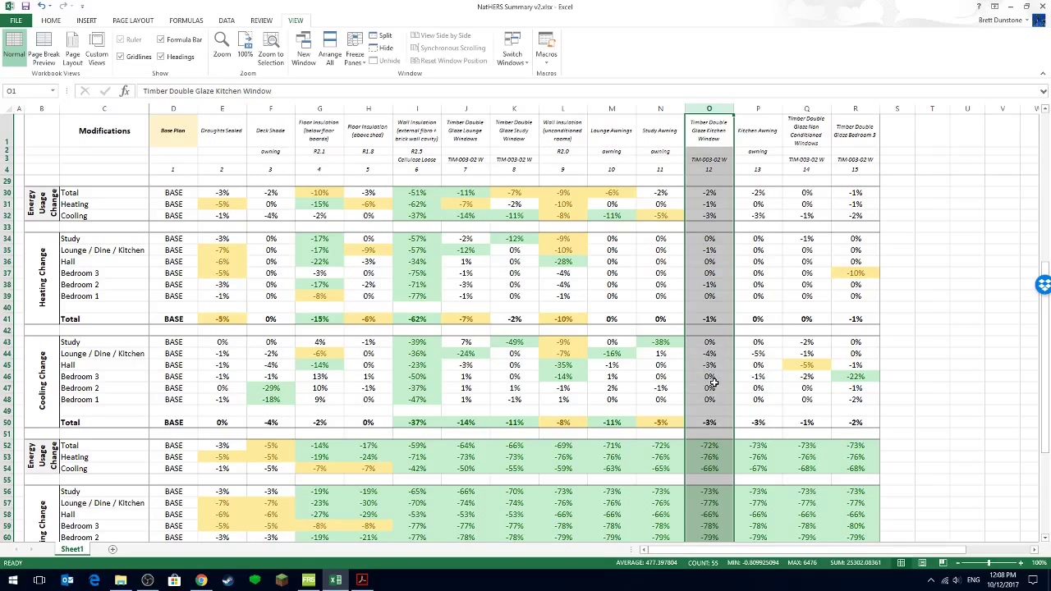
scroll(713, 383, "up", 3)
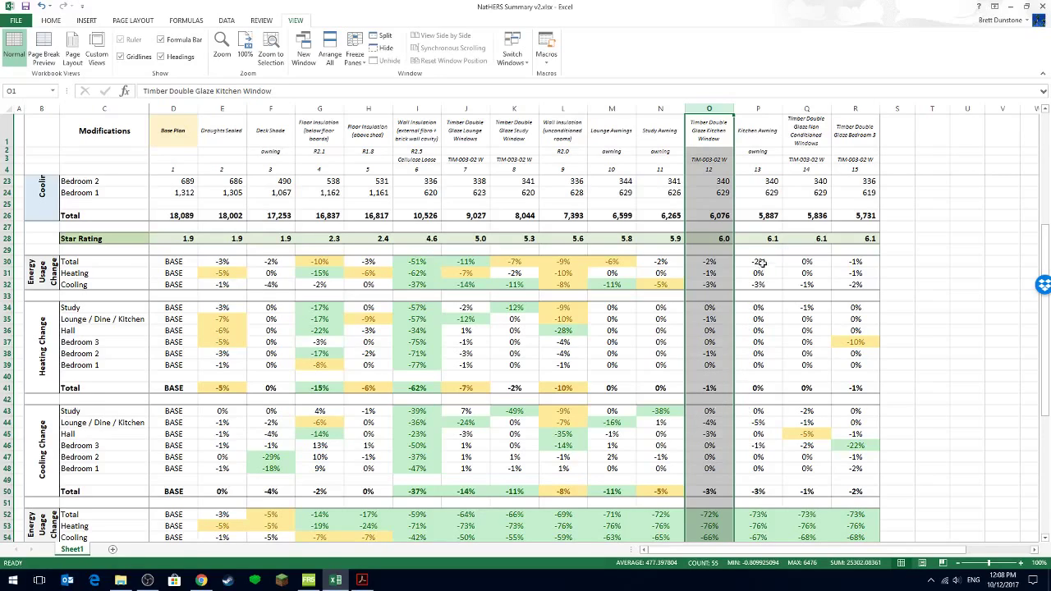
Step: Select the Kitchen Awning column, check the House plan in FirstRate, and return to the Excel summary
left_click(760, 108)
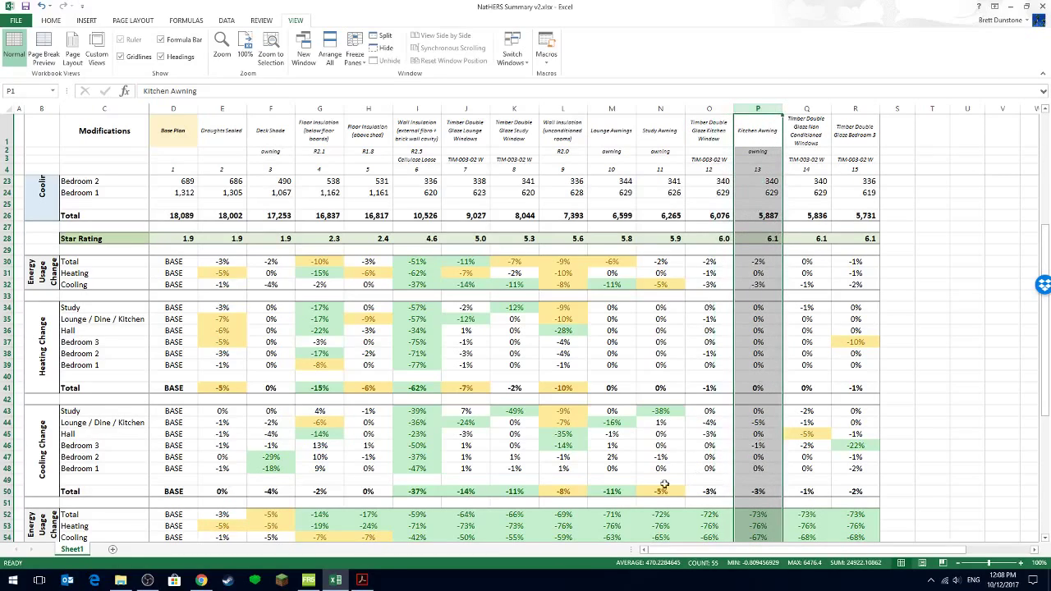
left_click(309, 580)
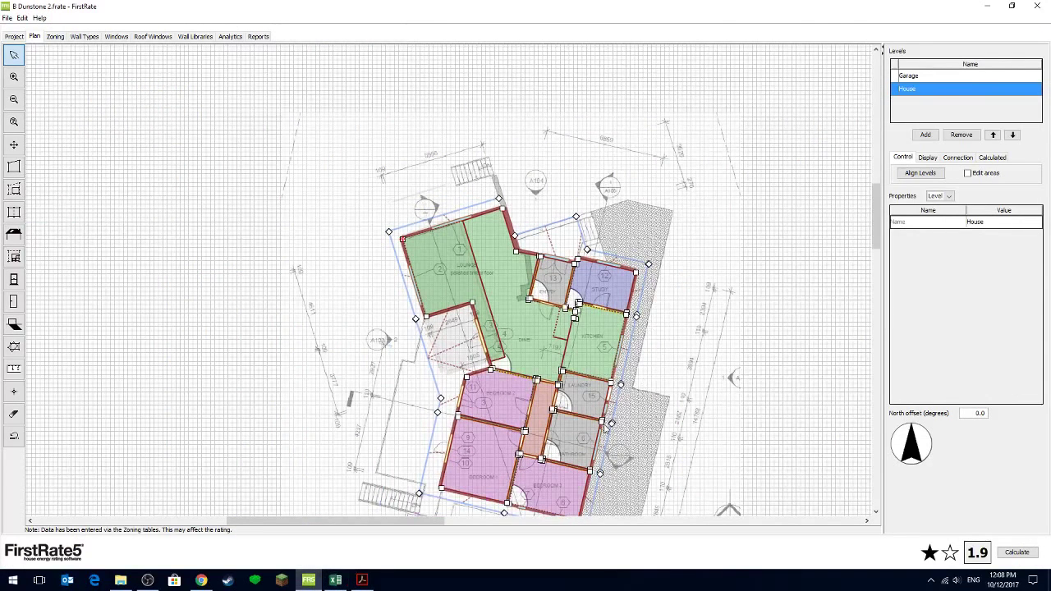
scroll(579, 385, "up", 1)
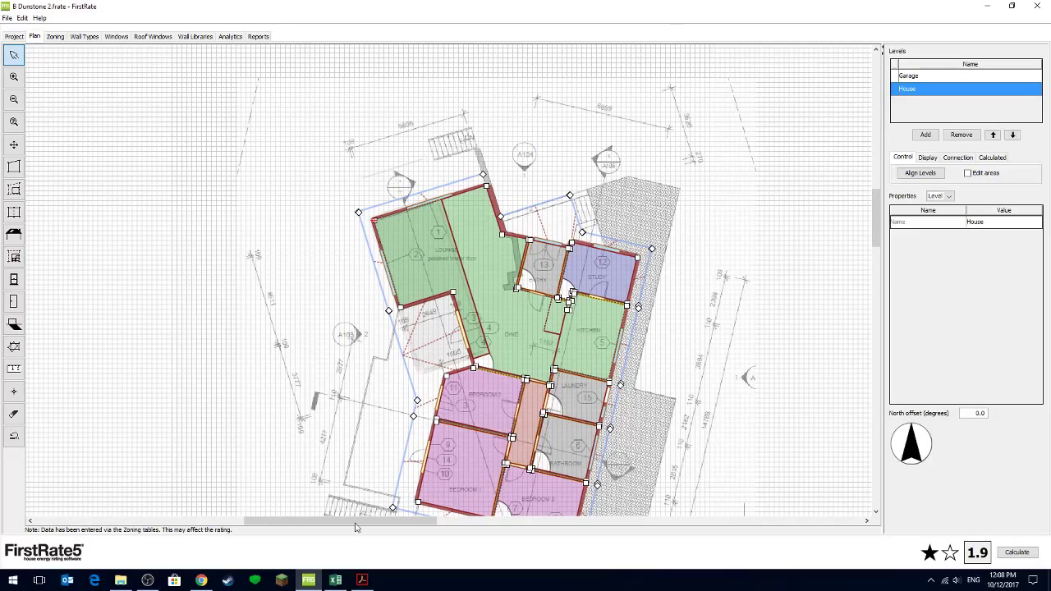
left_click(335, 581)
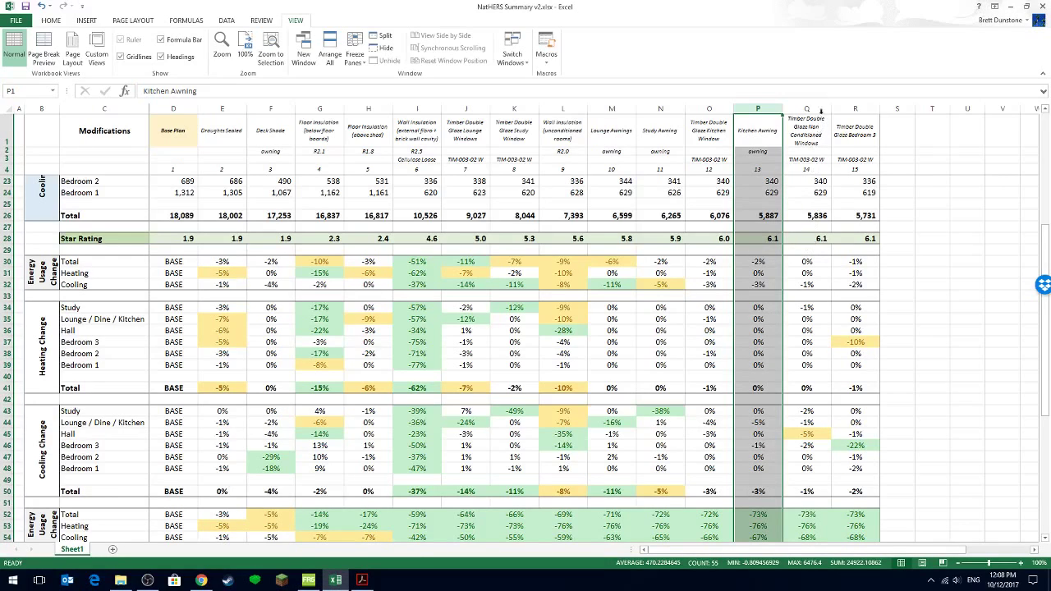
Step: Select the Timber Double Glaze Non Conditioned Windows and Bedroom 3 columns, and examine the rooms on the House plan in FirstRate
left_click_drag(821, 115, 855, 115)
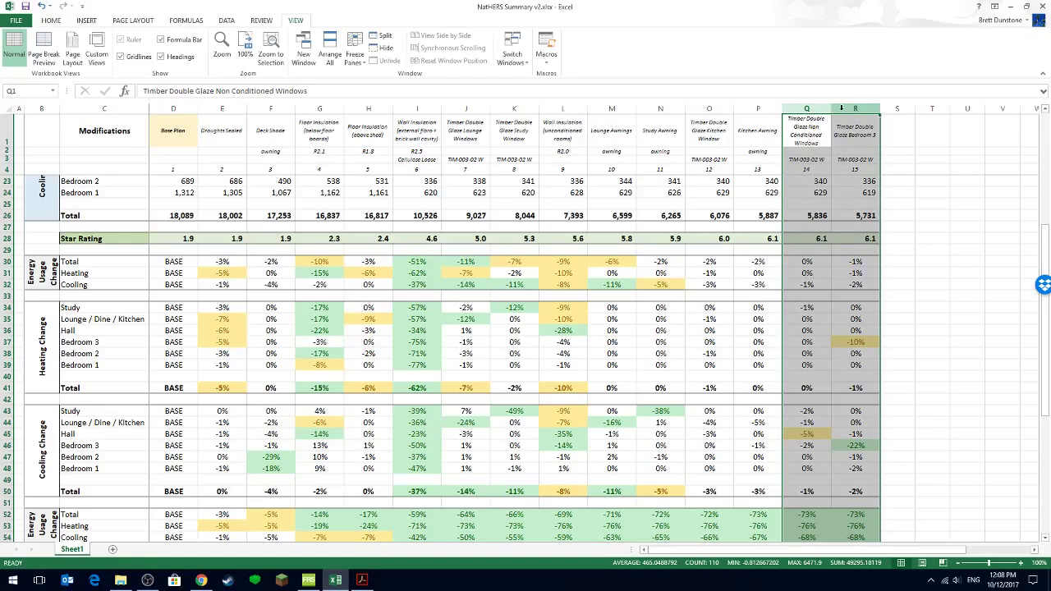
left_click(328, 585)
scroll(528, 470, "down", 3)
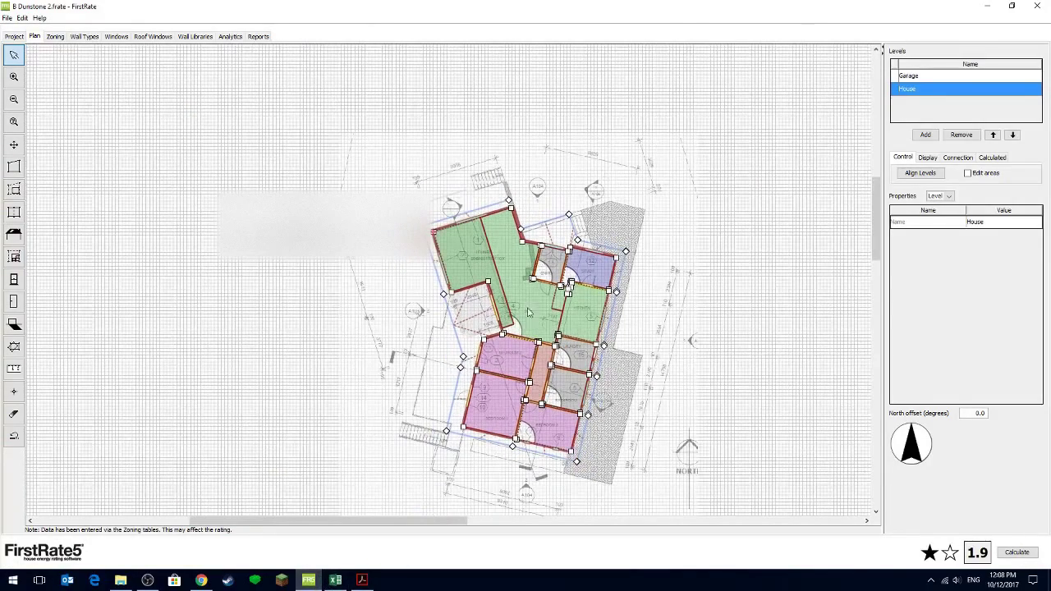
scroll(528, 469, "up", 1)
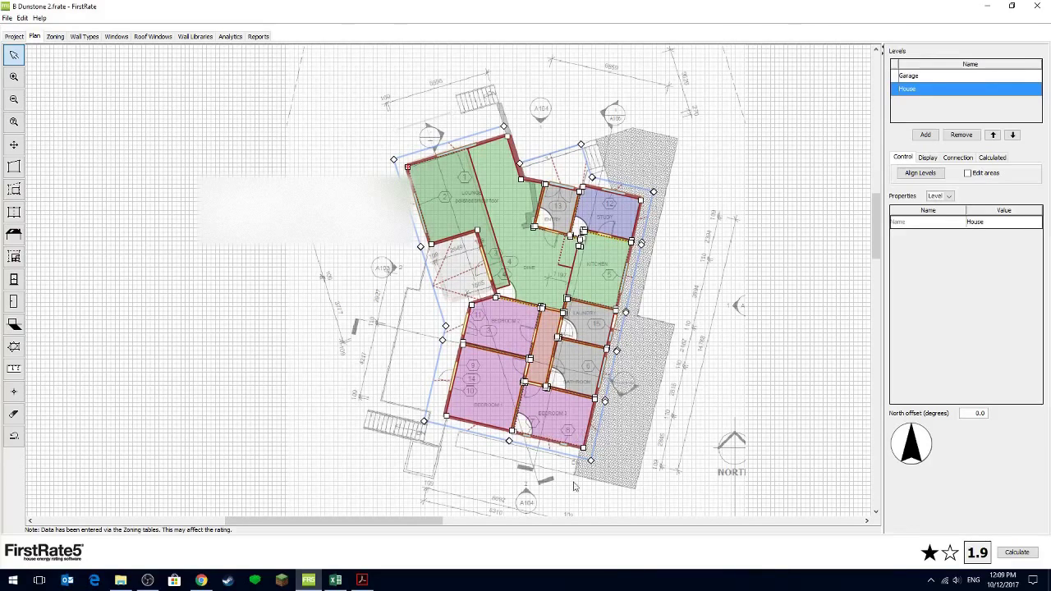
scroll(606, 404, "up", 1)
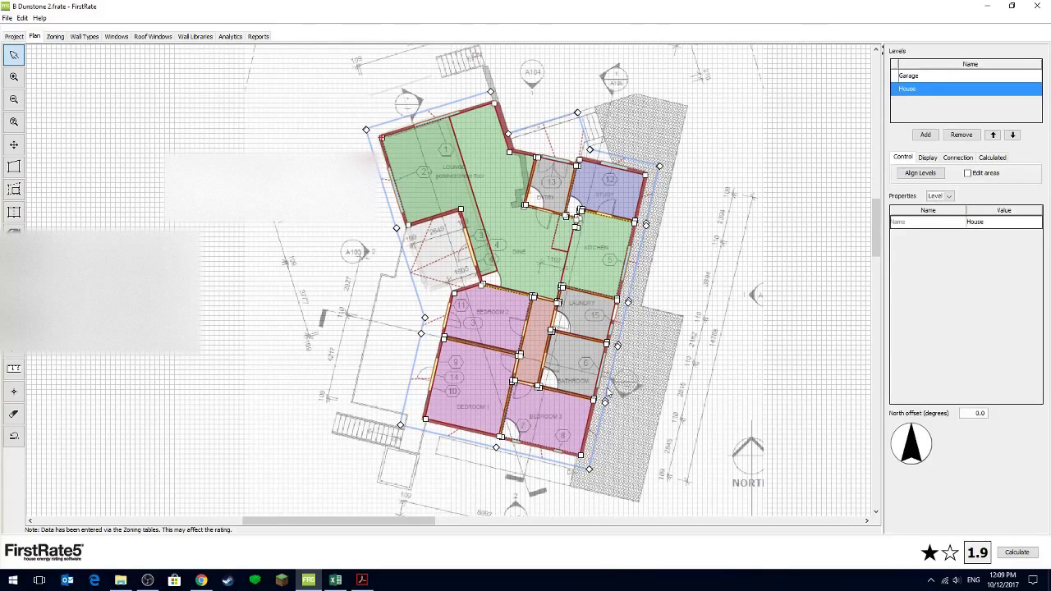
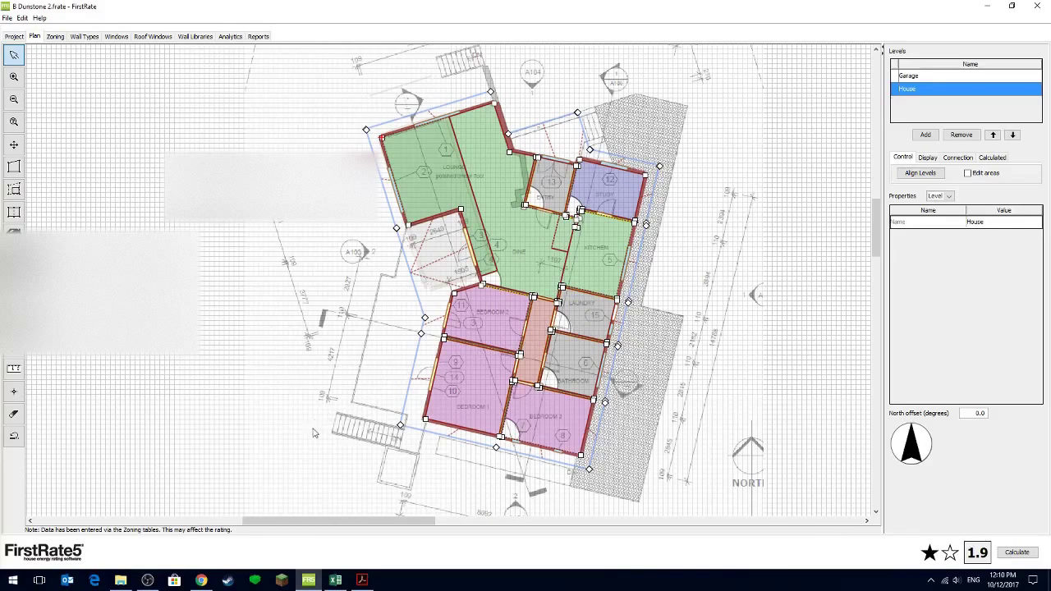
Step: Open the project details in FirstRate to view the construction, insulation, glazing and climate zone settings
mouse_move(340, 589)
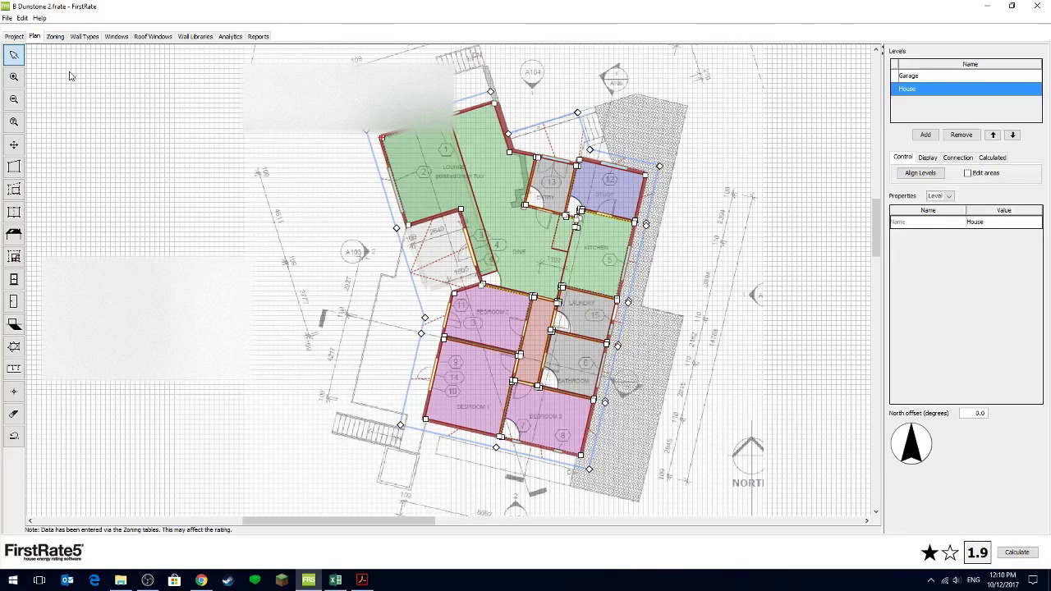
left_click(15, 37)
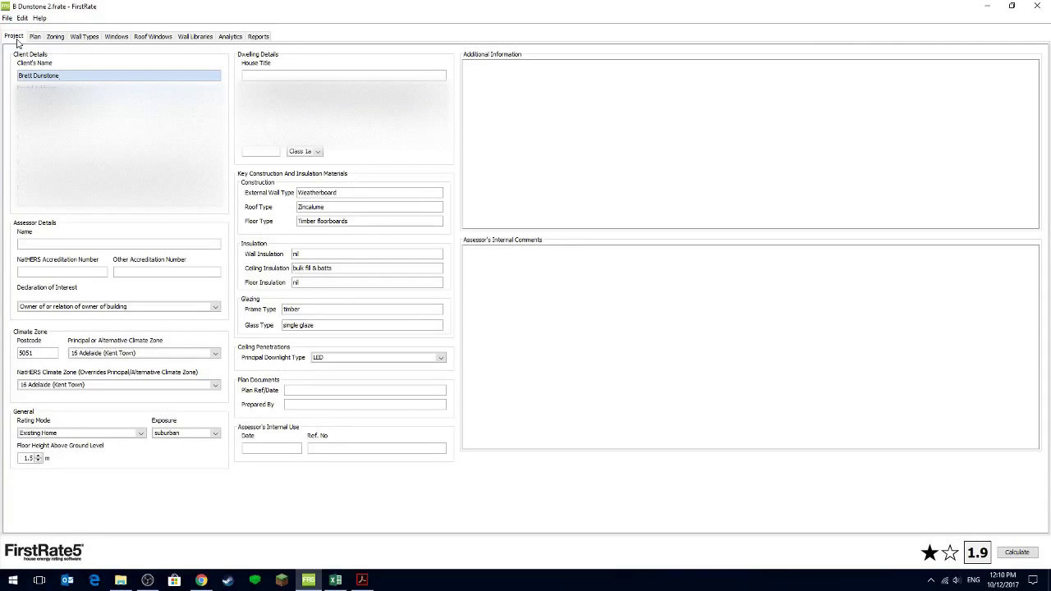
key("End")
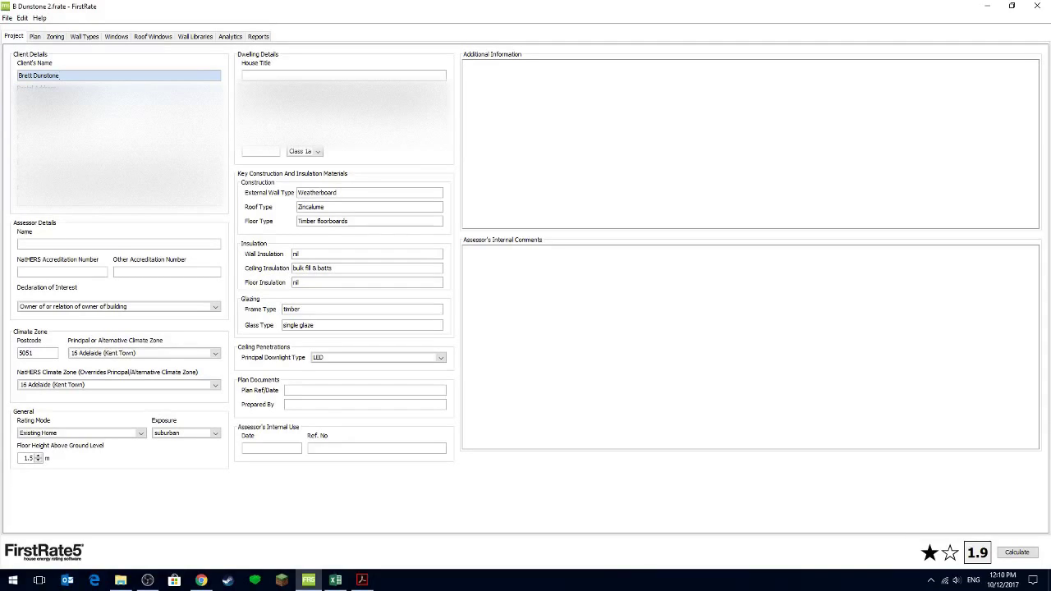